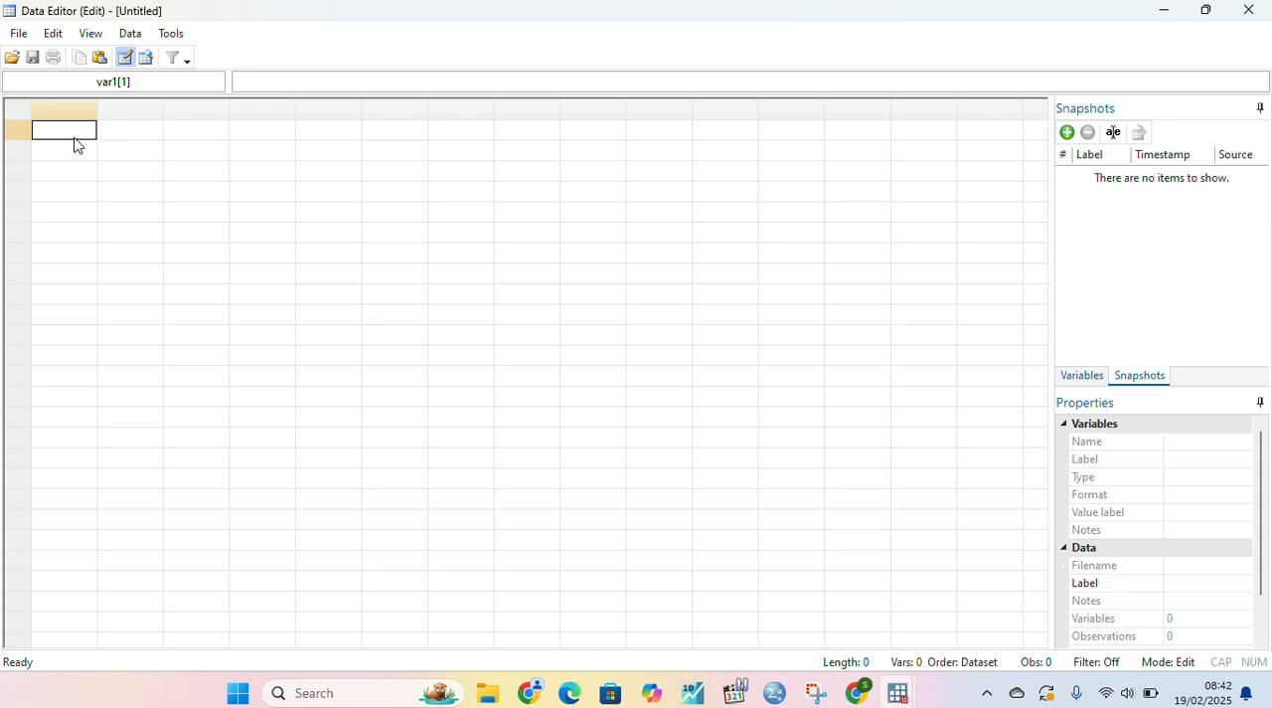
- Paste the clipboard data into the empty dataset with its first row as variable names, and close the Data Editor
{"action": "right_click", "coordinate": [80, 146]}
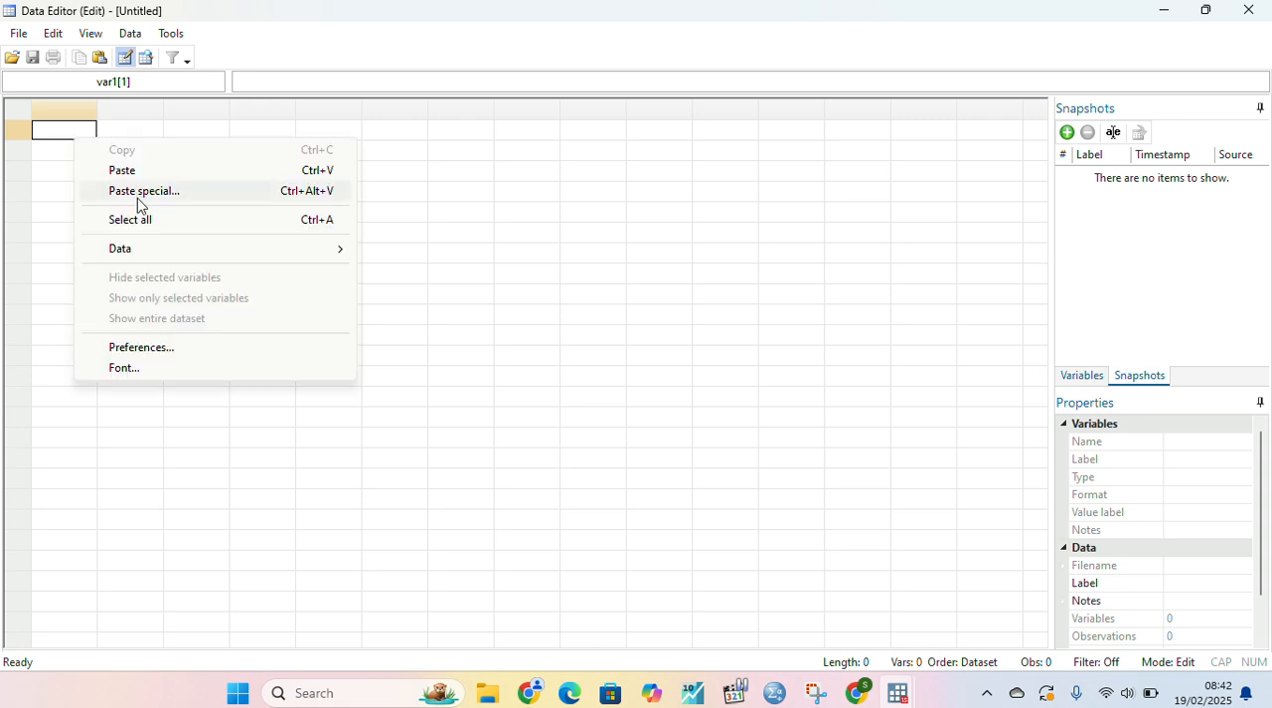
{"action": "left_click", "coordinate": [123, 171]}
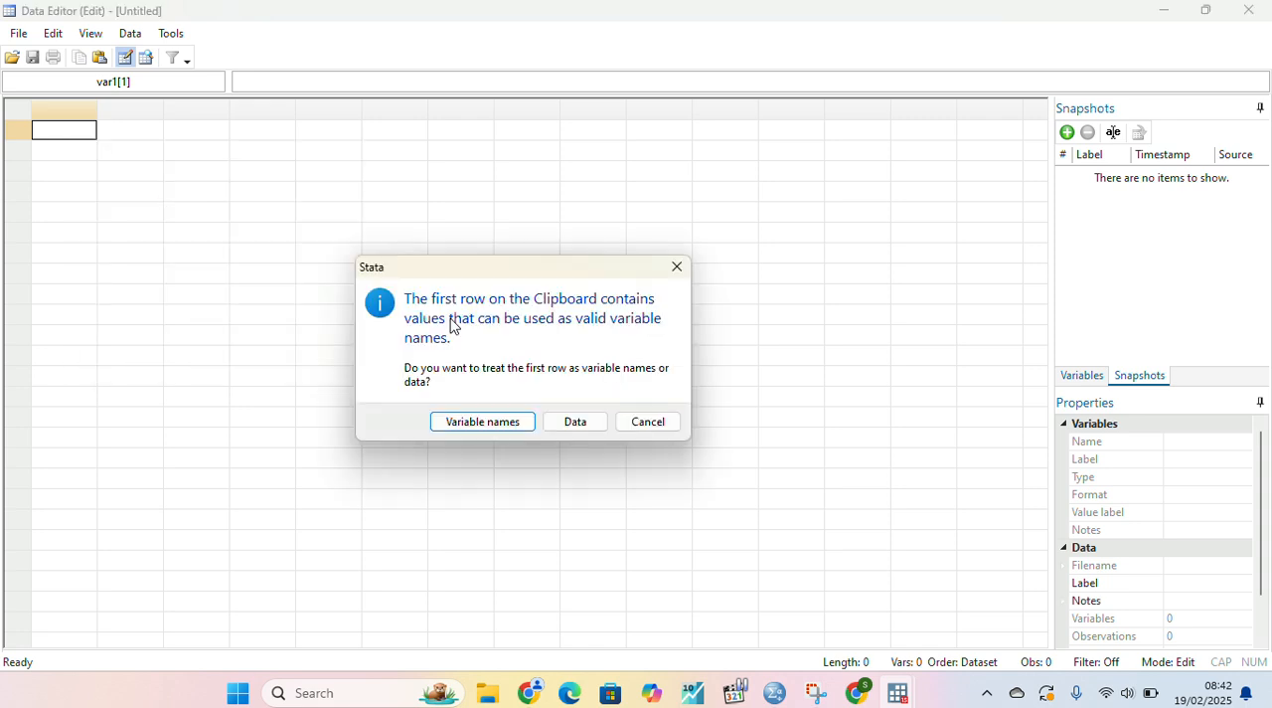
{"action": "left_click", "coordinate": [457, 420]}
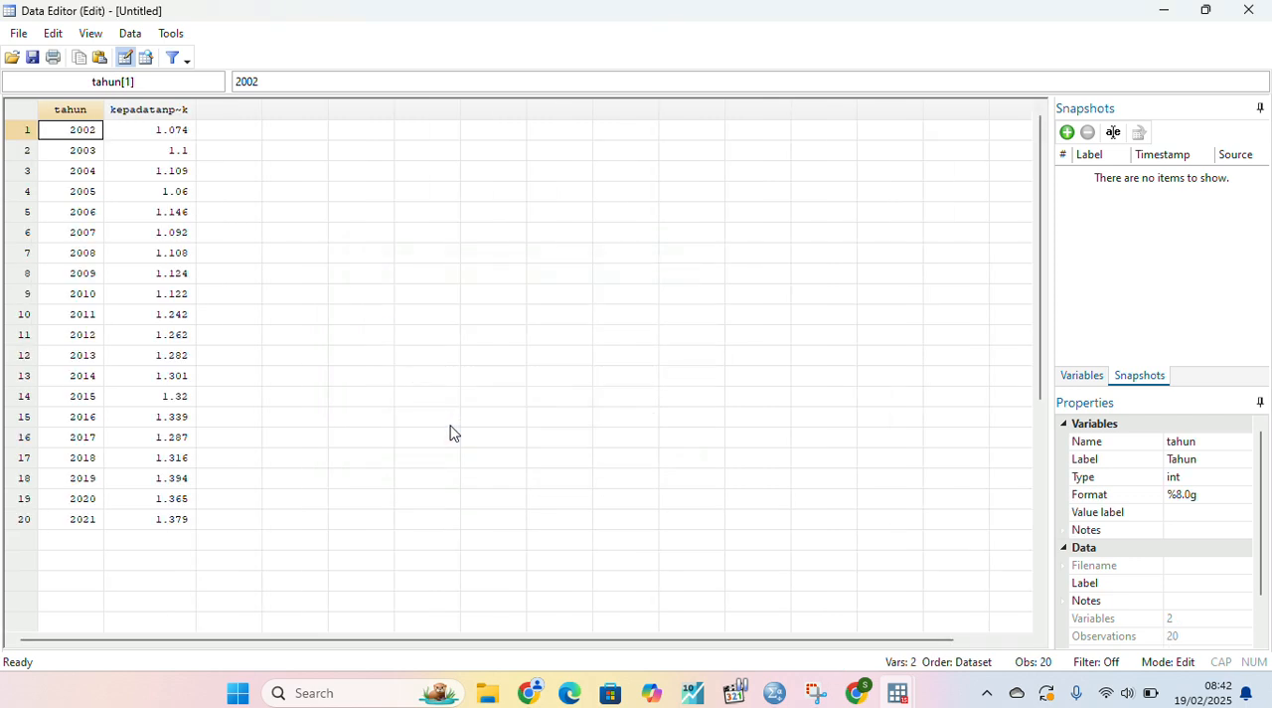
{"action": "left_click", "coordinate": [342, 384]}
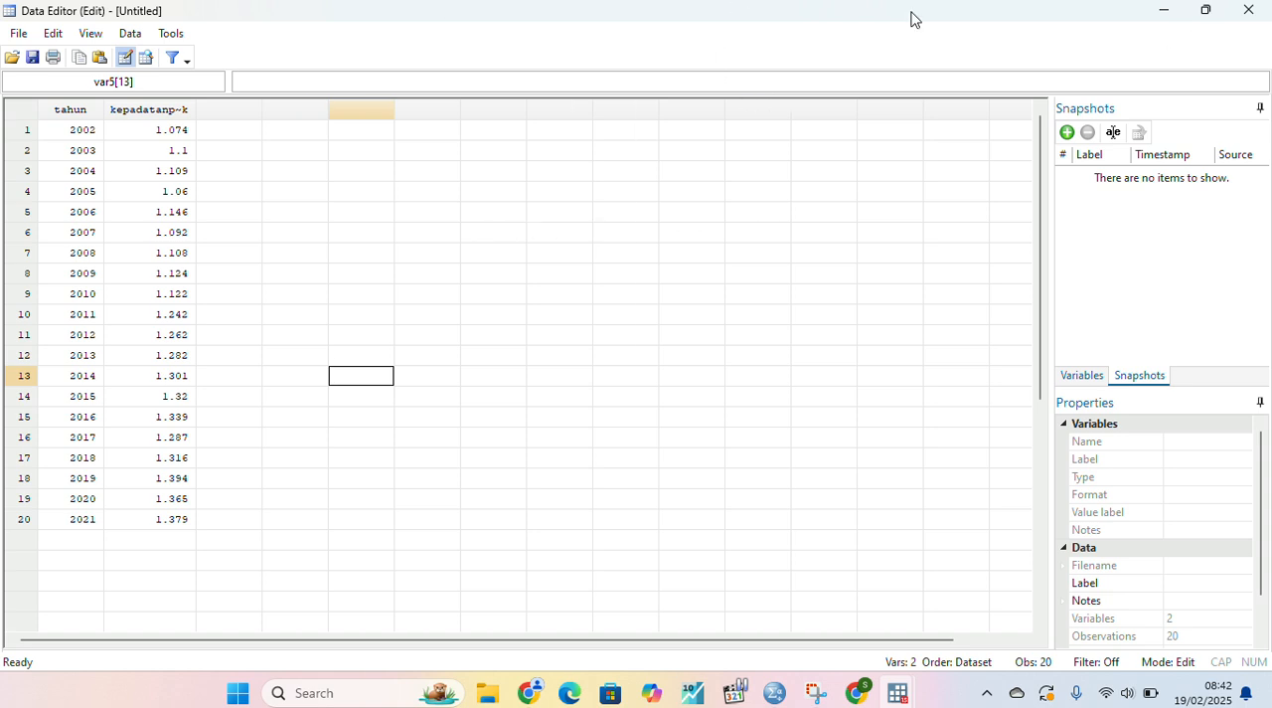
{"action": "left_click", "coordinate": [1248, 10]}
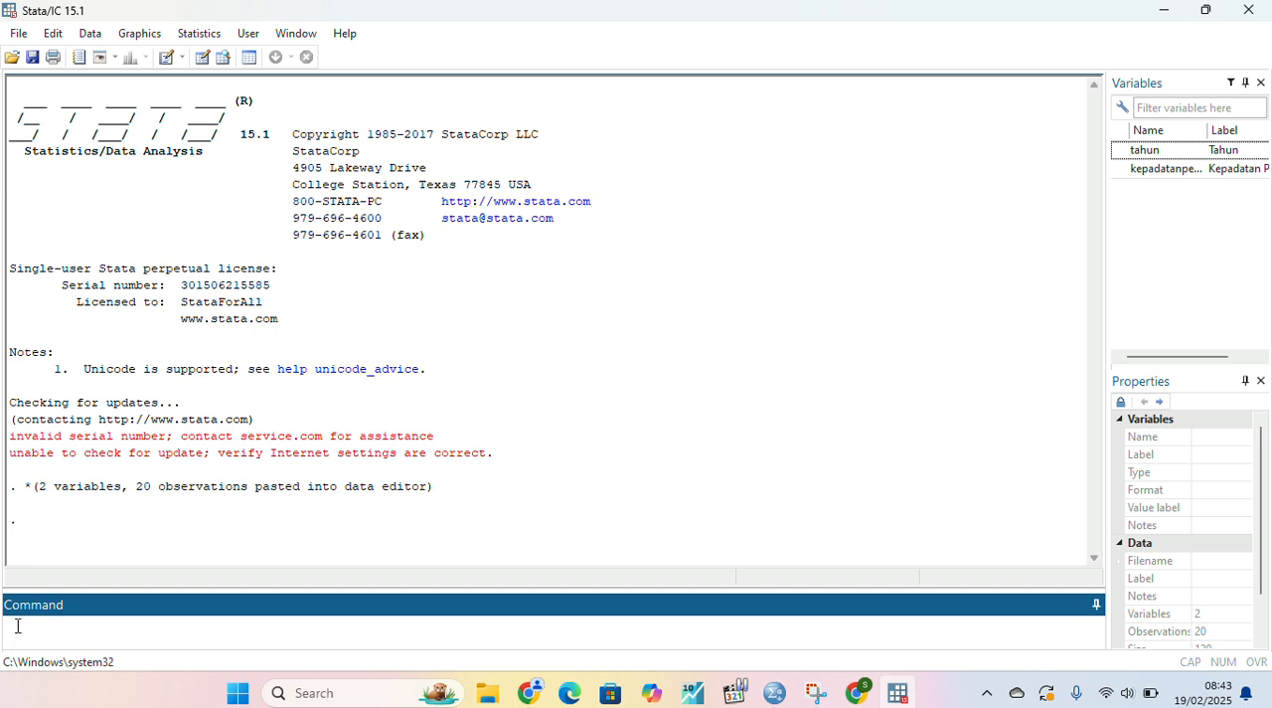
- Declare tahun as the dataset's time variable with the command "tset tahun"
{"action": "type", "text": "tset tahun"}
{"action": "key", "text": "Return"}
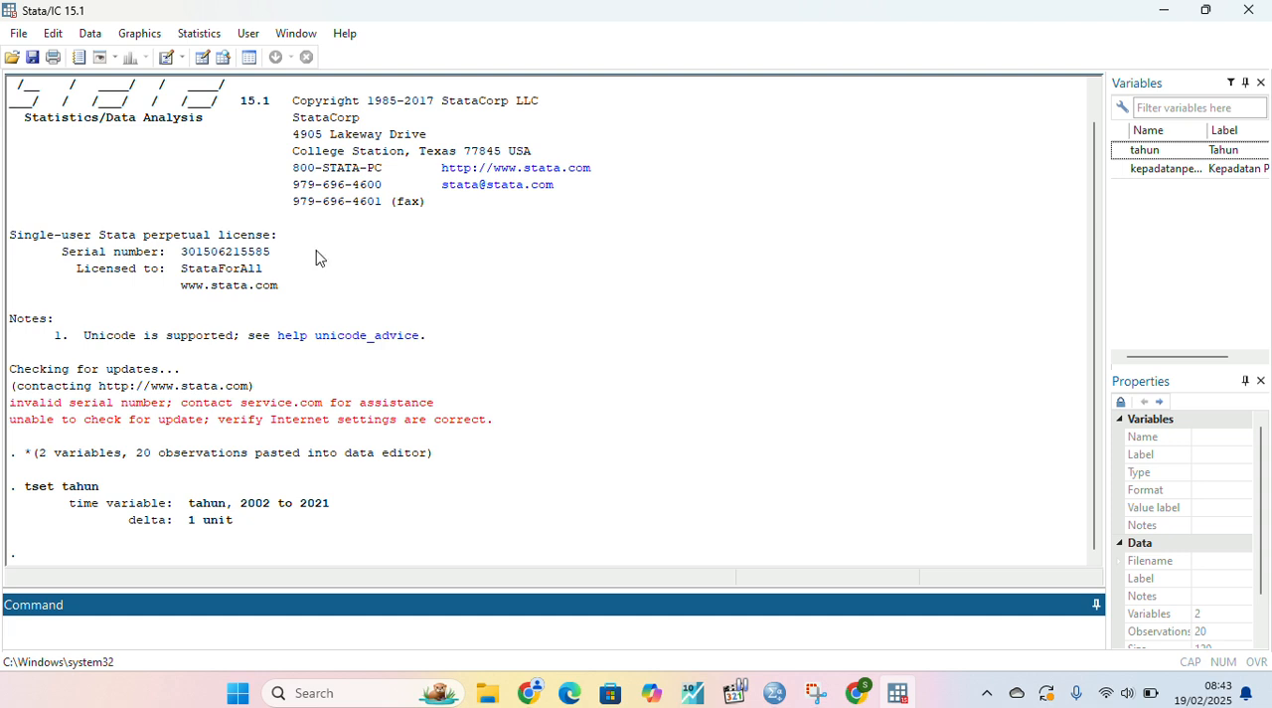
- Create a time-series line plot with kepadatanpenduduk as the Y variable, and close the graph after viewing it
{"action": "left_click", "coordinate": [213, 38]}
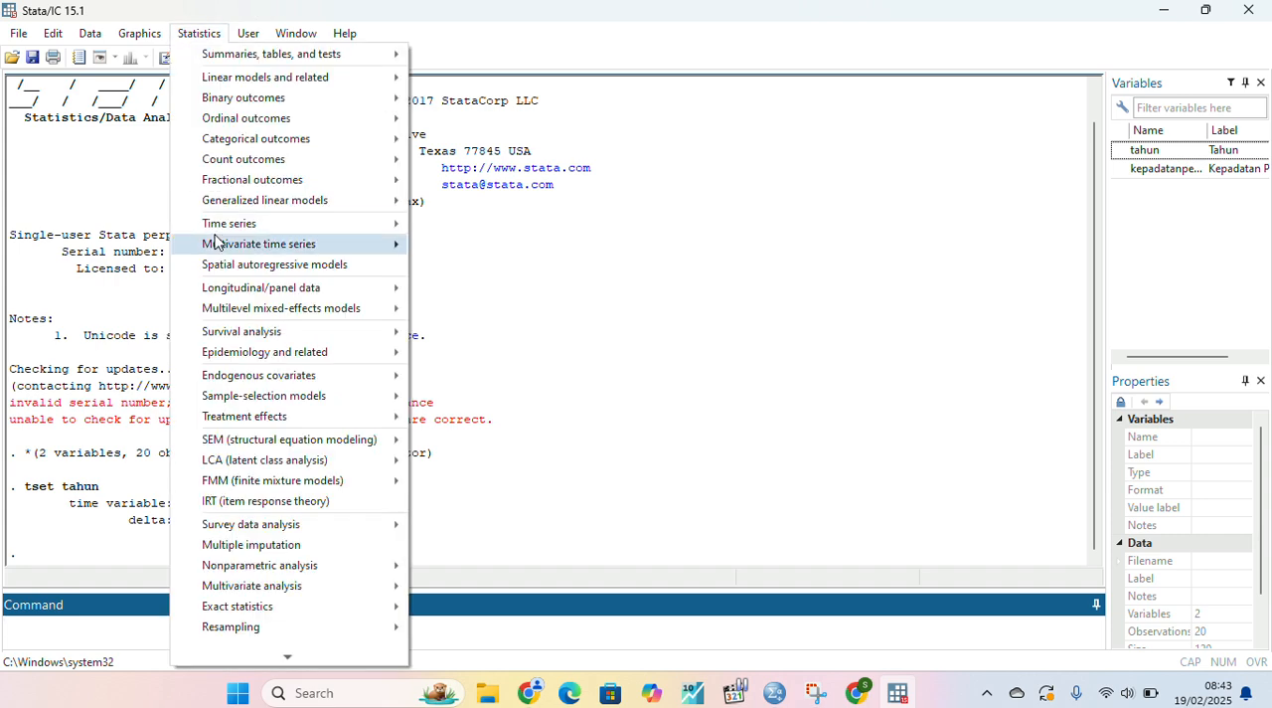
{"action": "mouse_move", "coordinate": [261, 223]}
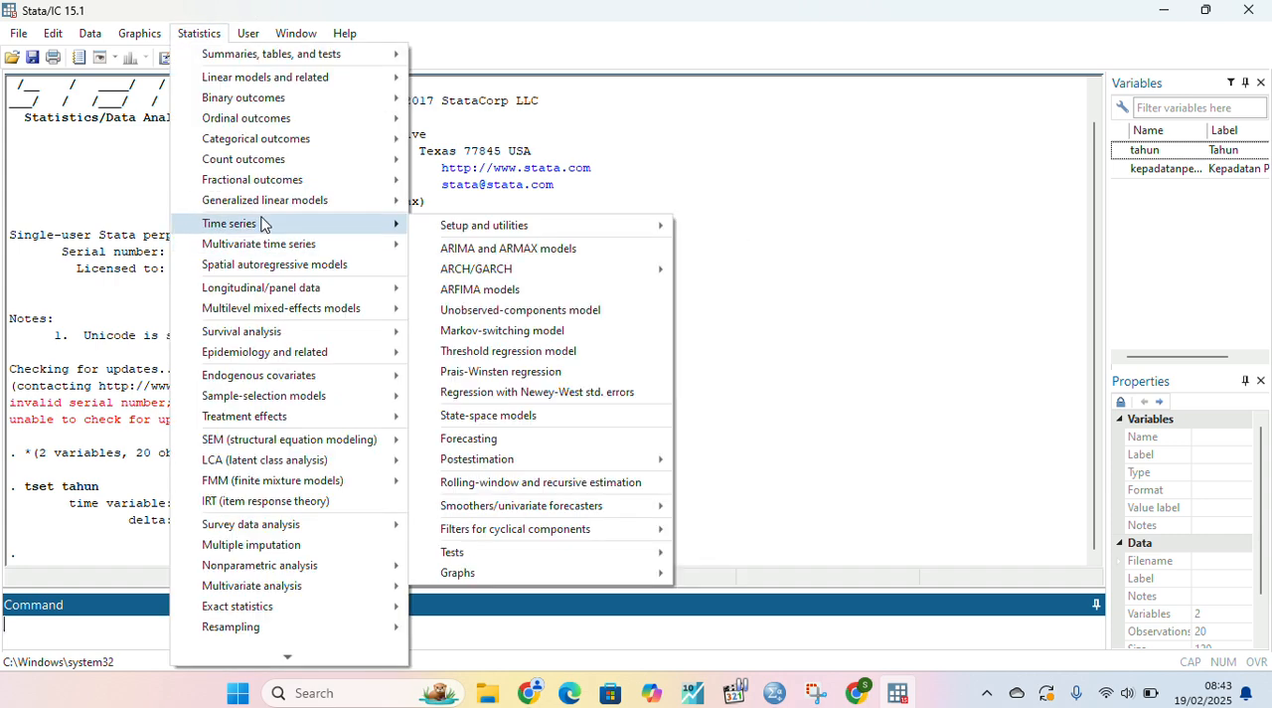
{"action": "mouse_move", "coordinate": [561, 571]}
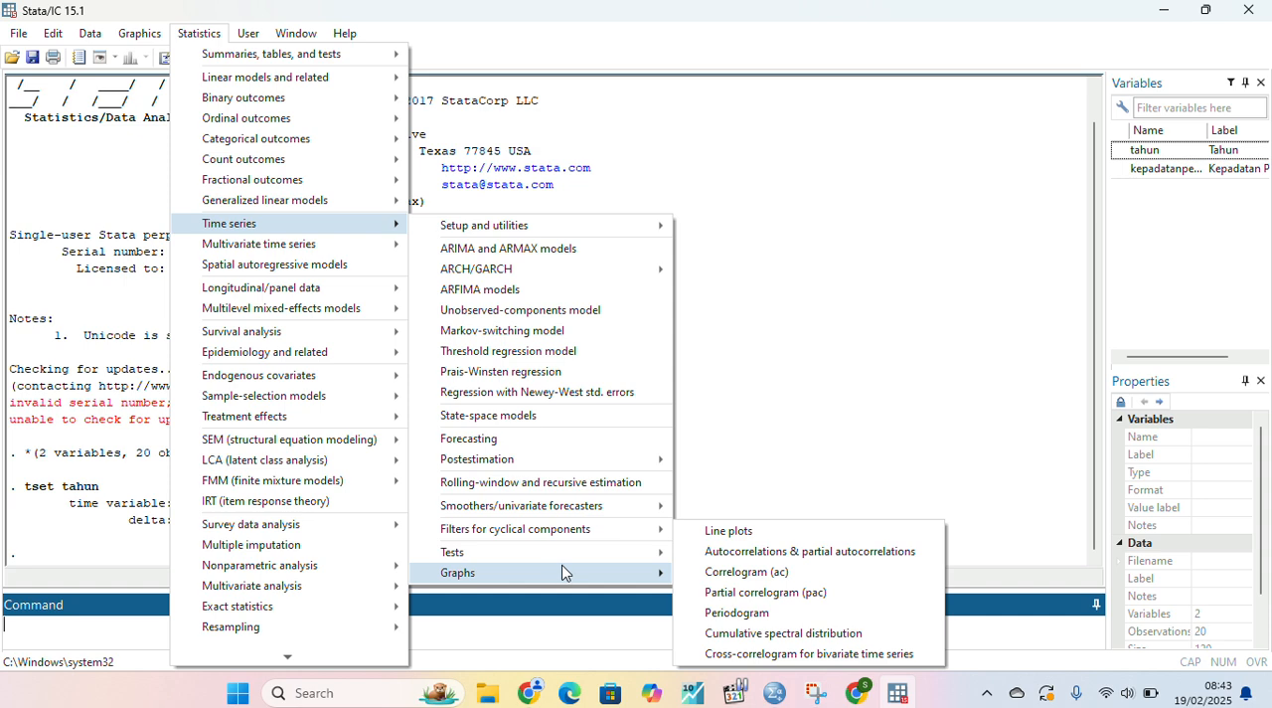
{"action": "left_click", "coordinate": [708, 530]}
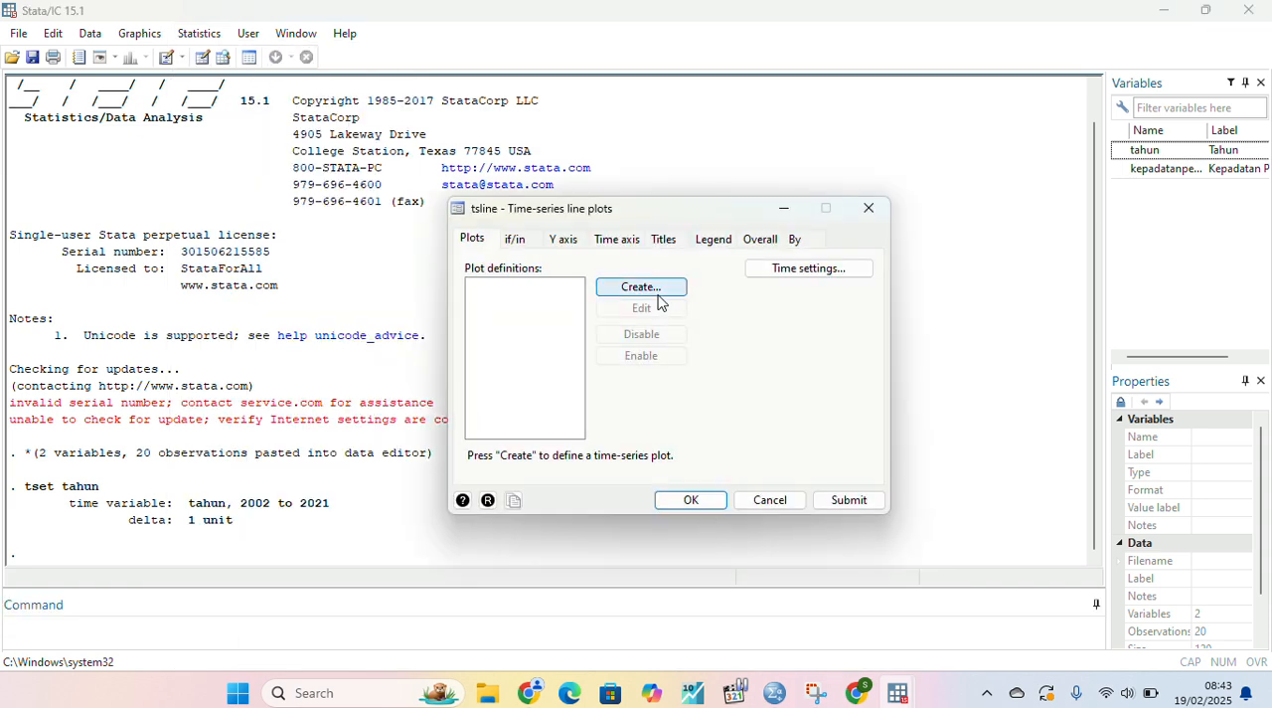
{"action": "left_click", "coordinate": [657, 292]}
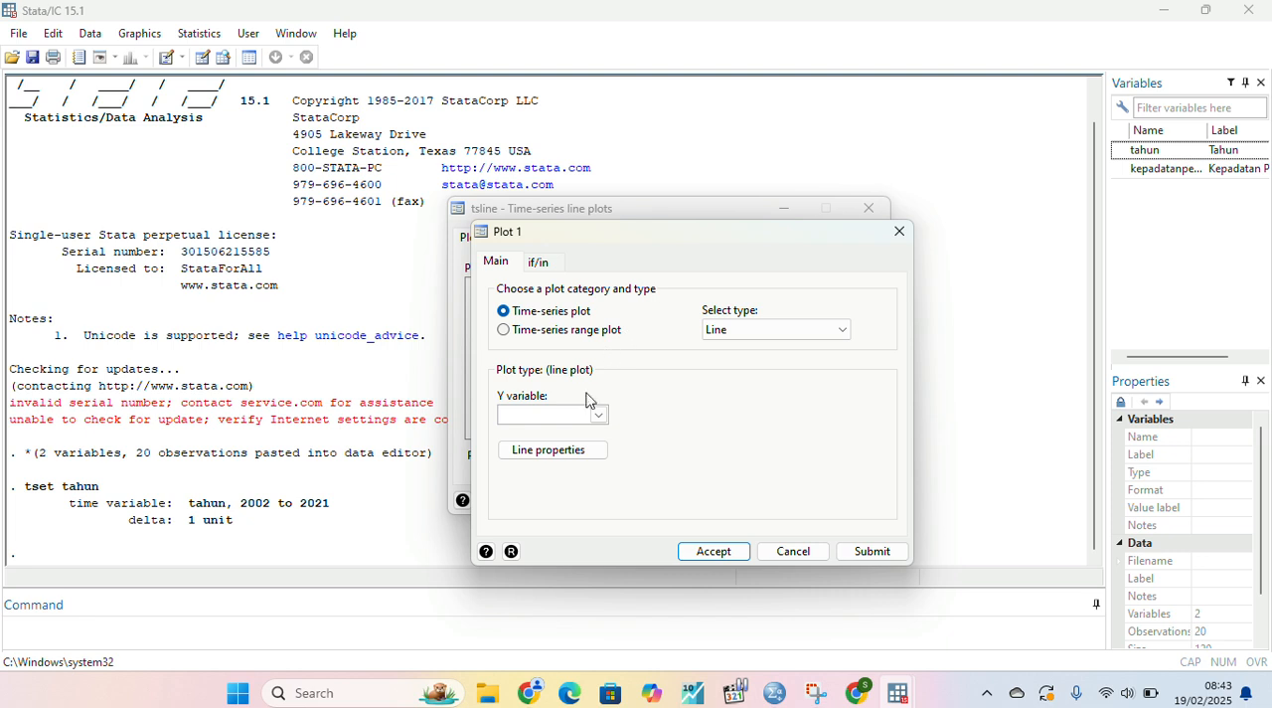
{"action": "left_click", "coordinate": [599, 417]}
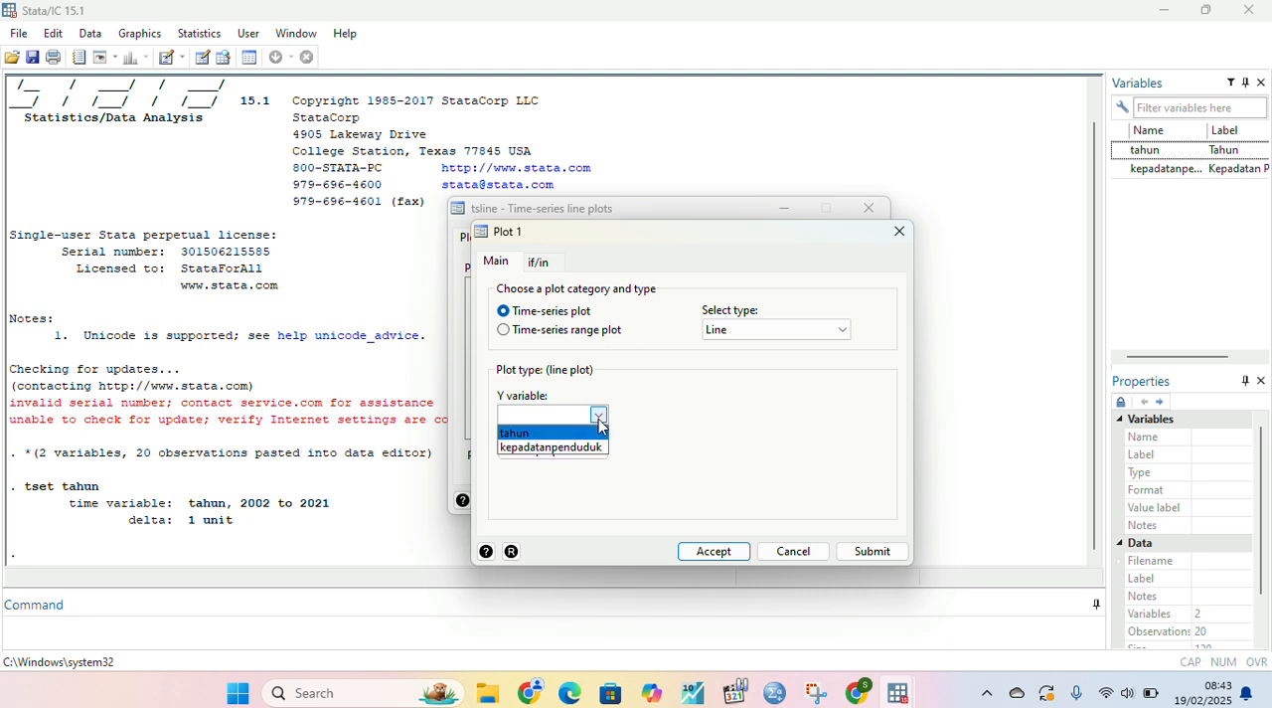
{"action": "left_click", "coordinate": [550, 447]}
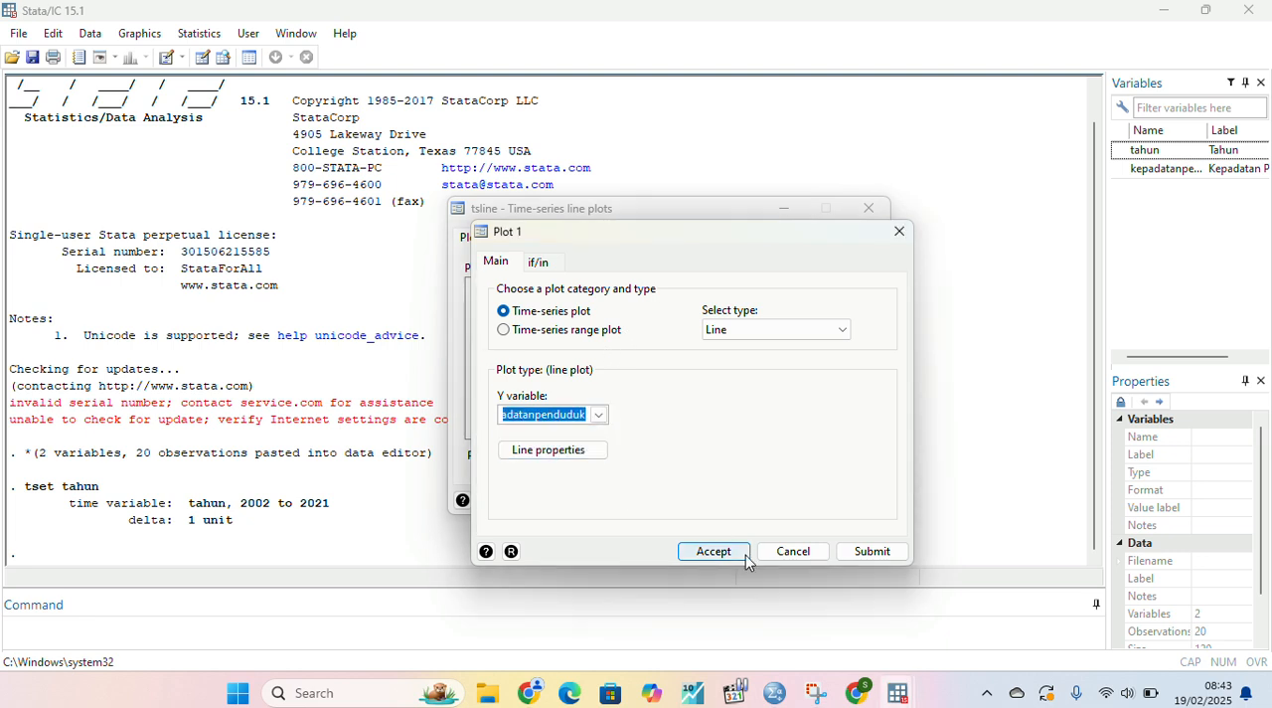
{"action": "left_click", "coordinate": [714, 552]}
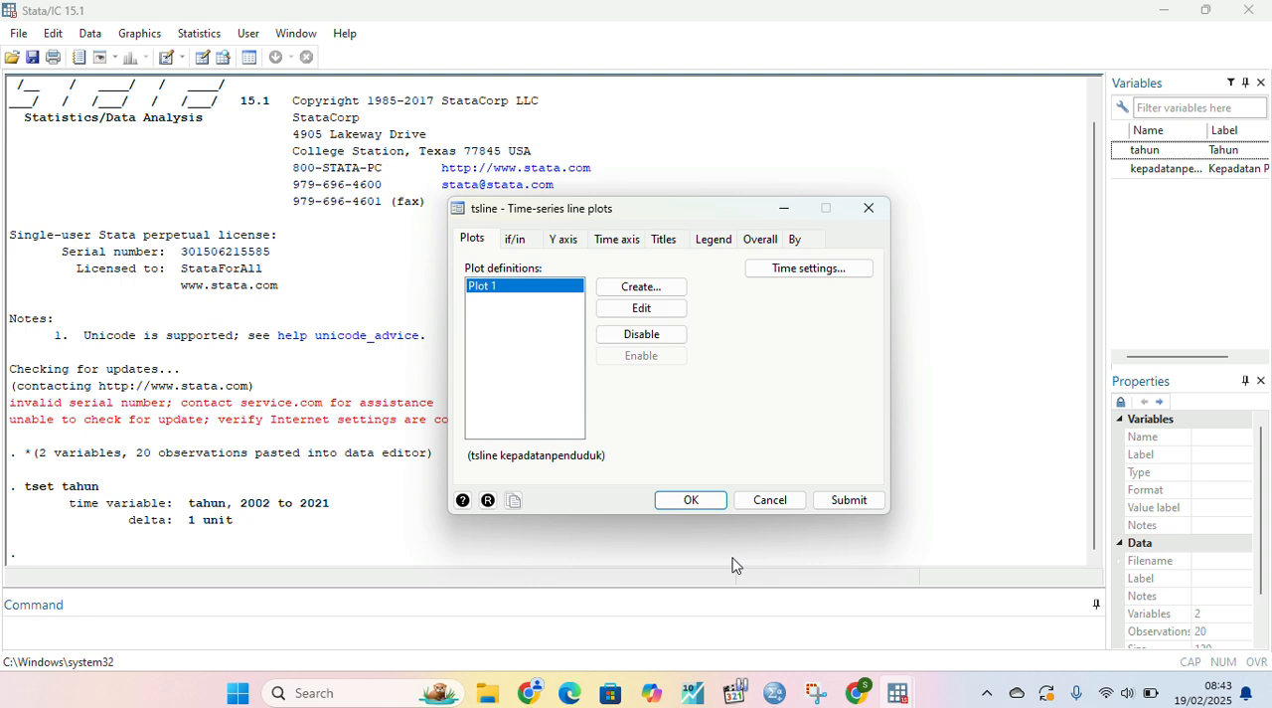
{"action": "left_click", "coordinate": [690, 500]}
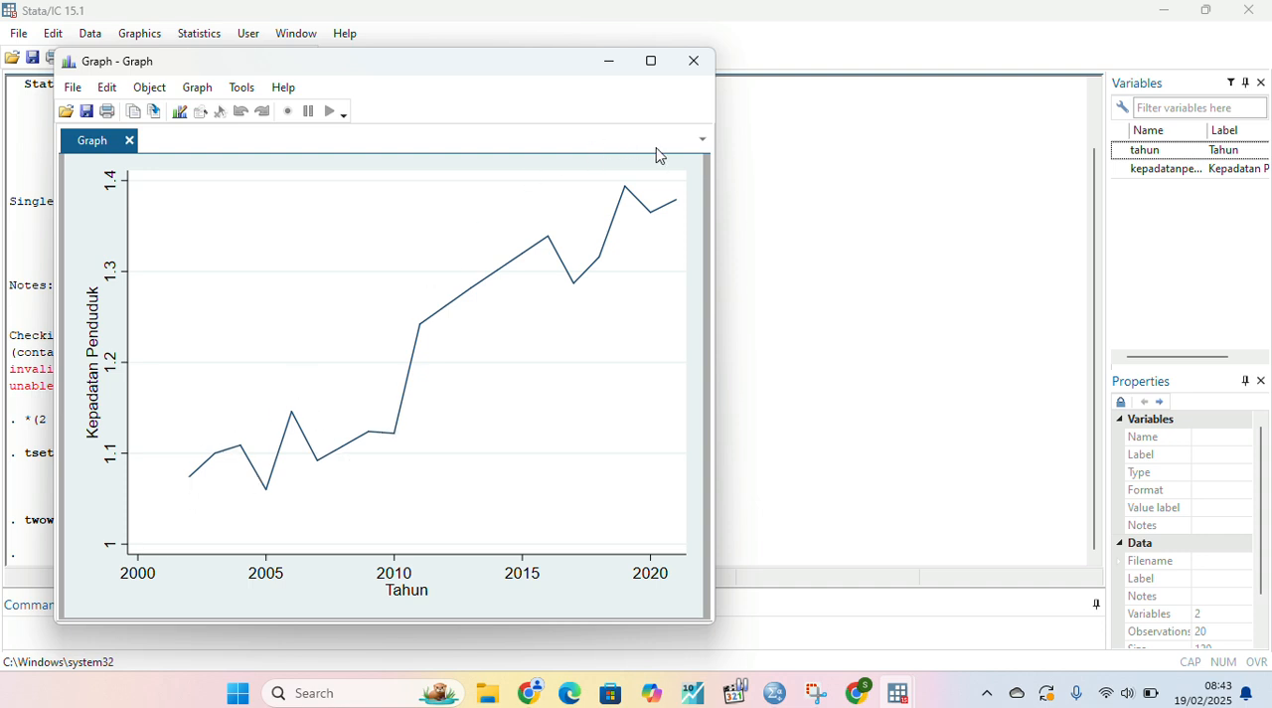
{"action": "left_click", "coordinate": [699, 67]}
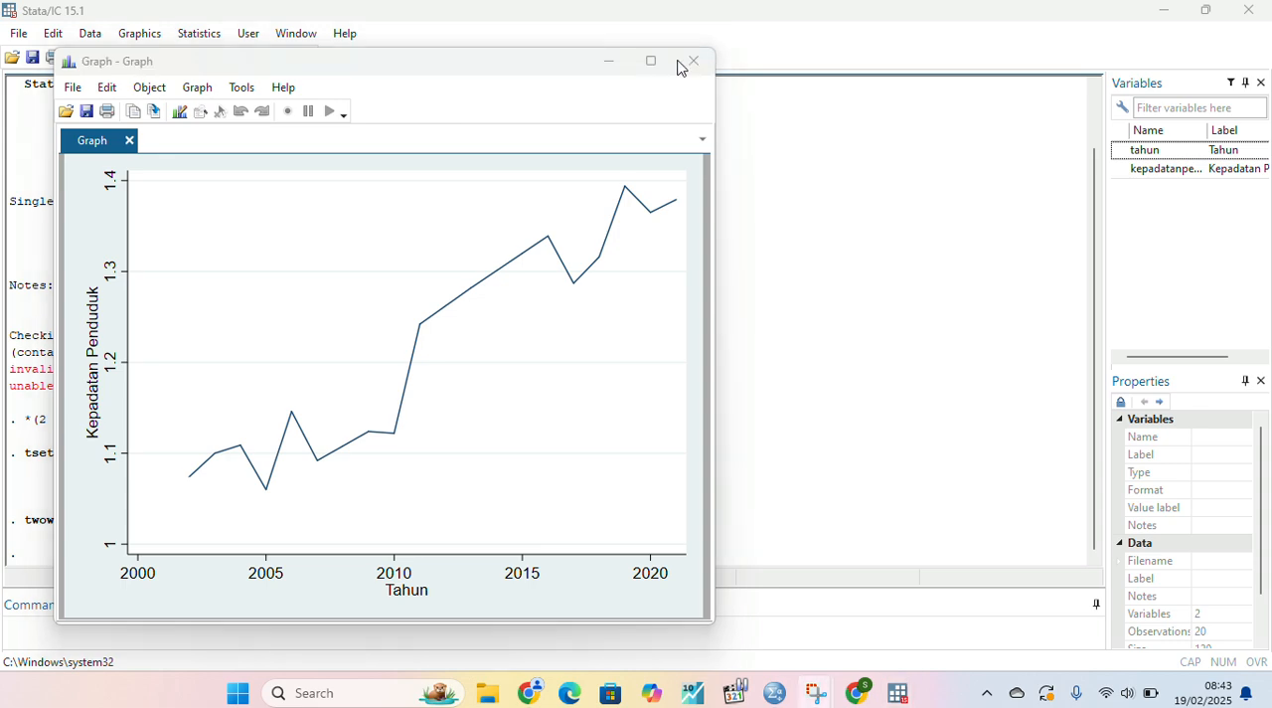
- Run an Augmented Dickey-Fuller unit-root test on kepadatanpenduduk with 0 lagged differences
{"action": "left_click", "coordinate": [198, 34]}
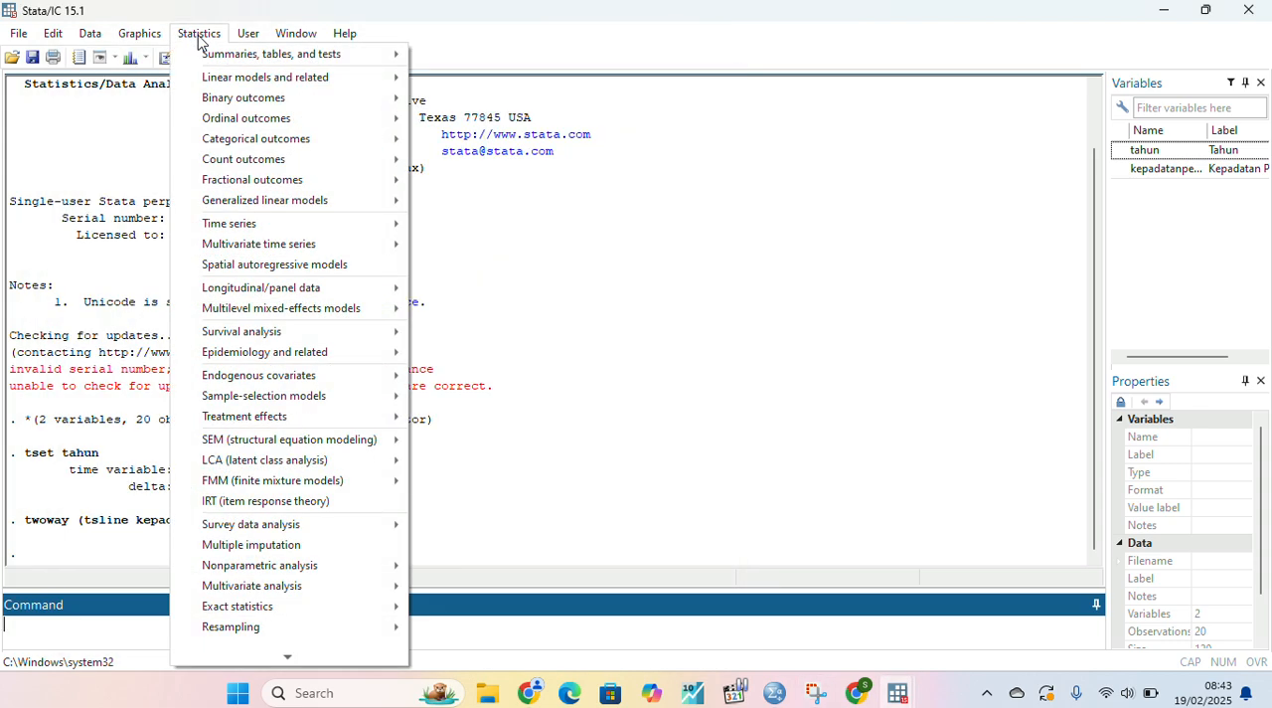
{"action": "mouse_move", "coordinate": [268, 230]}
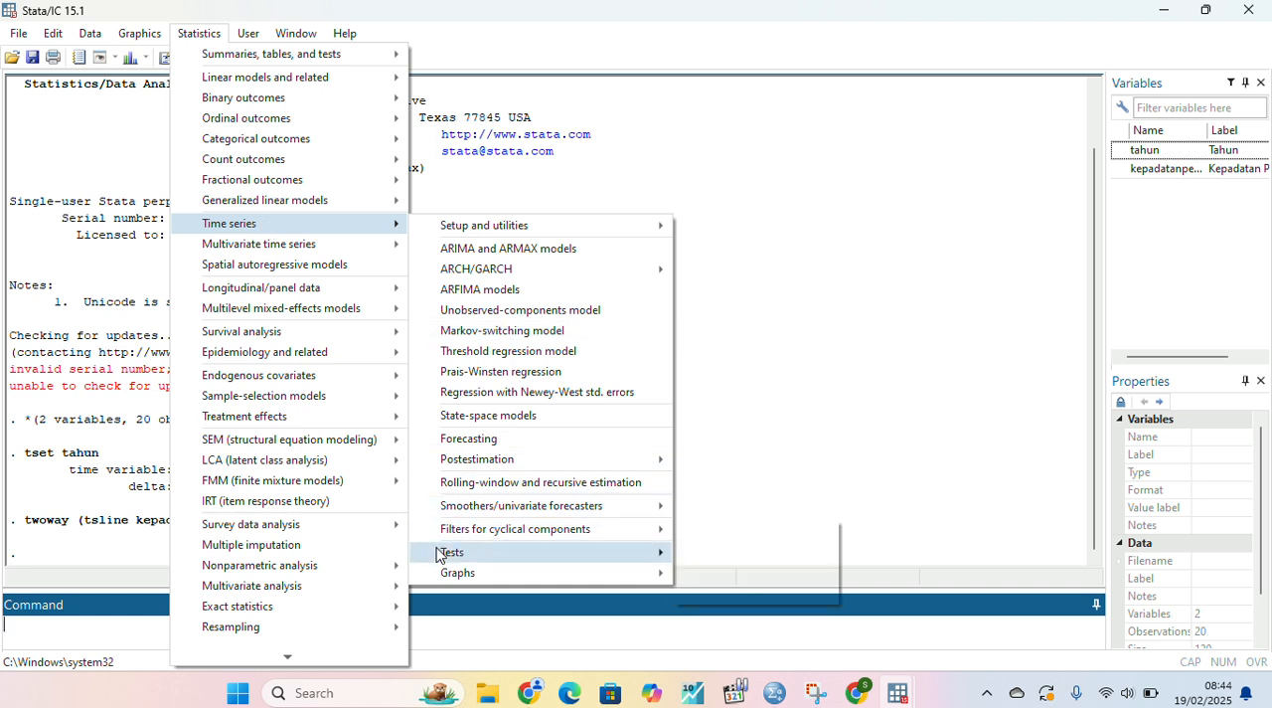
{"action": "mouse_move", "coordinate": [440, 554]}
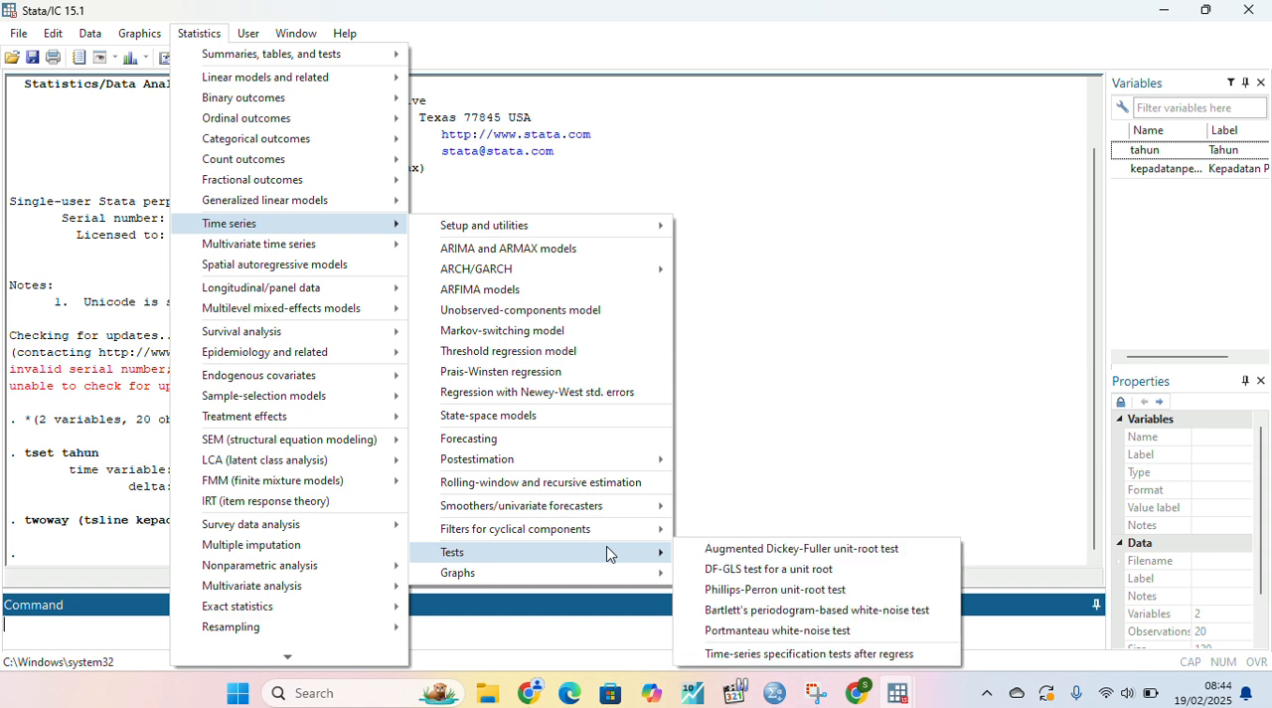
{"action": "left_click", "coordinate": [728, 550]}
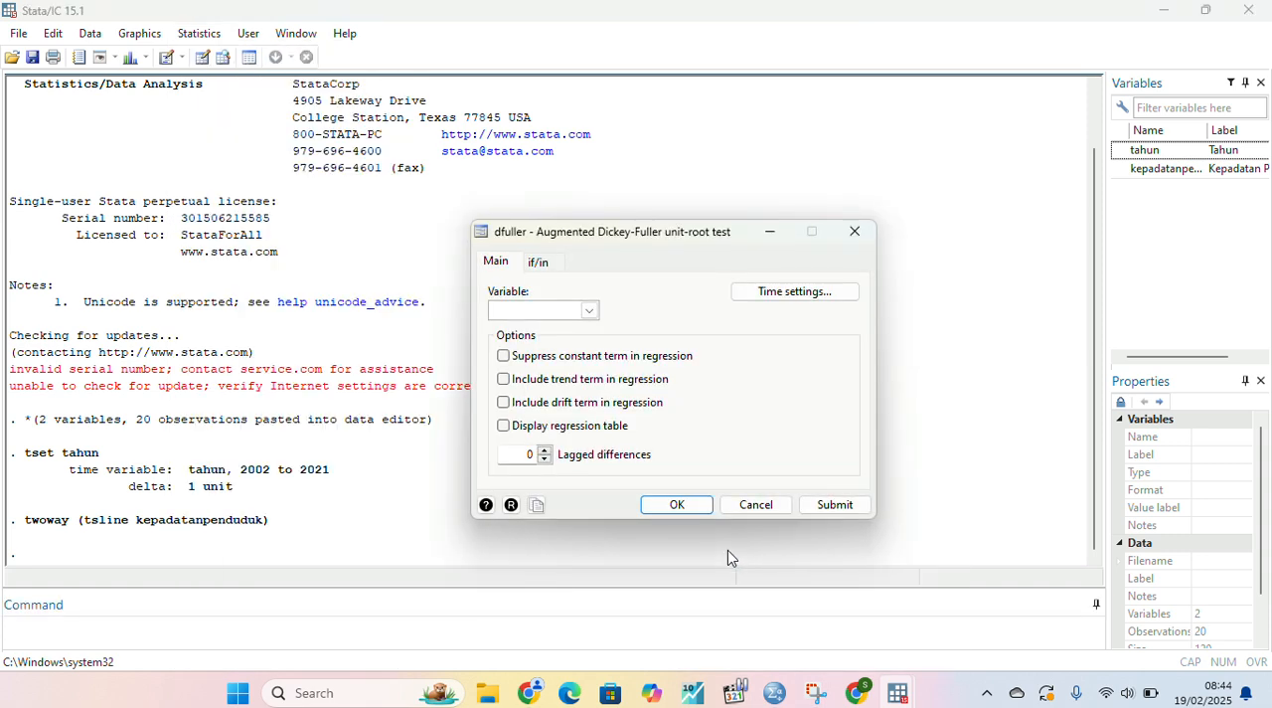
{"action": "left_click", "coordinate": [589, 310]}
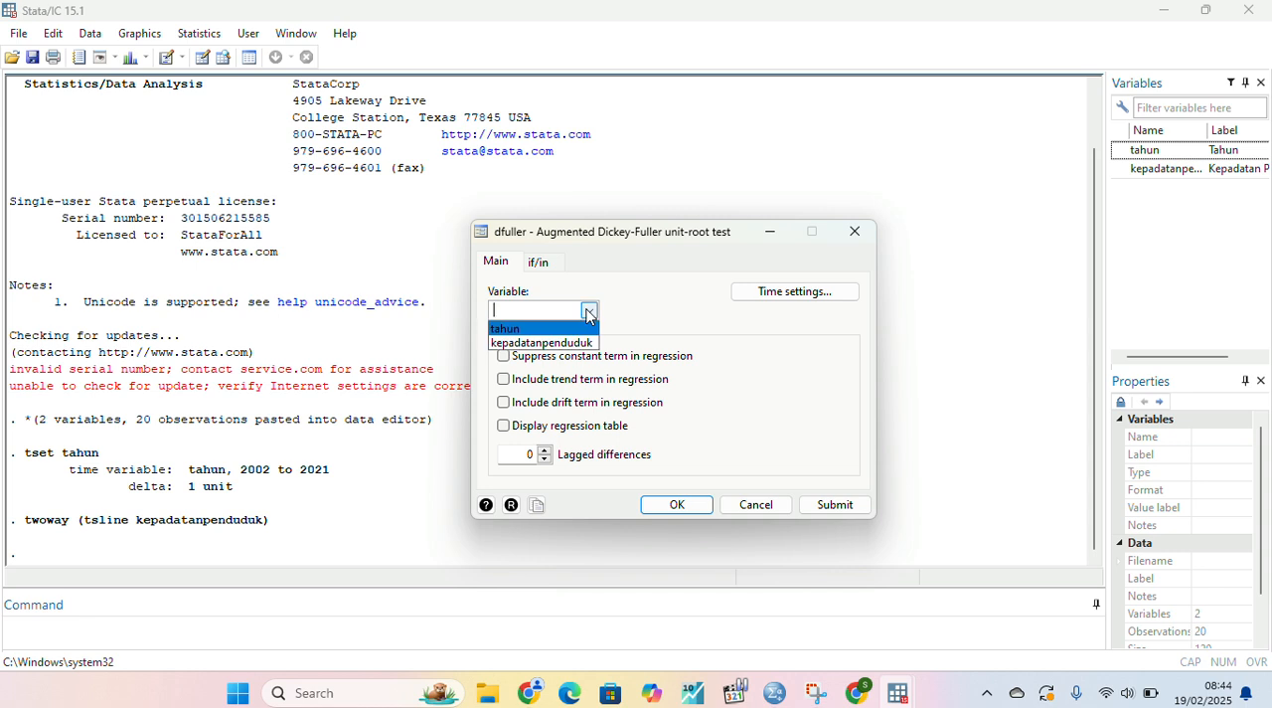
{"action": "left_click", "coordinate": [552, 345]}
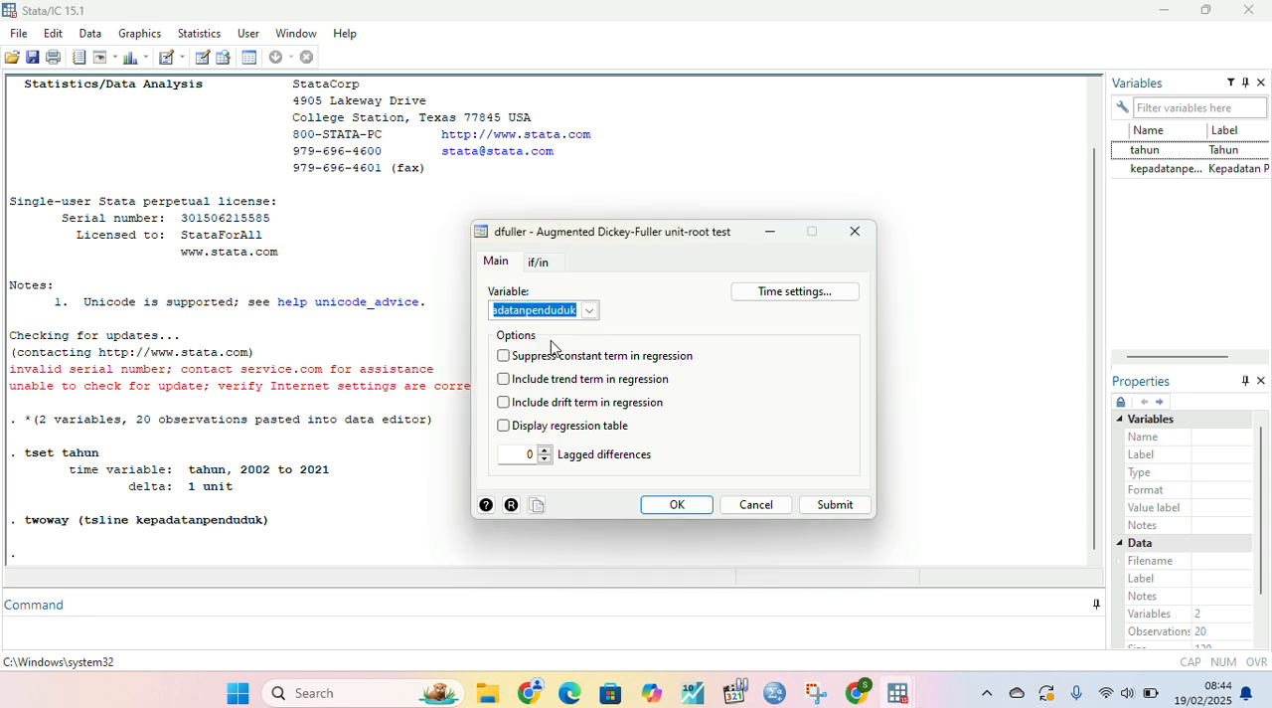
{"action": "left_click", "coordinate": [666, 505]}
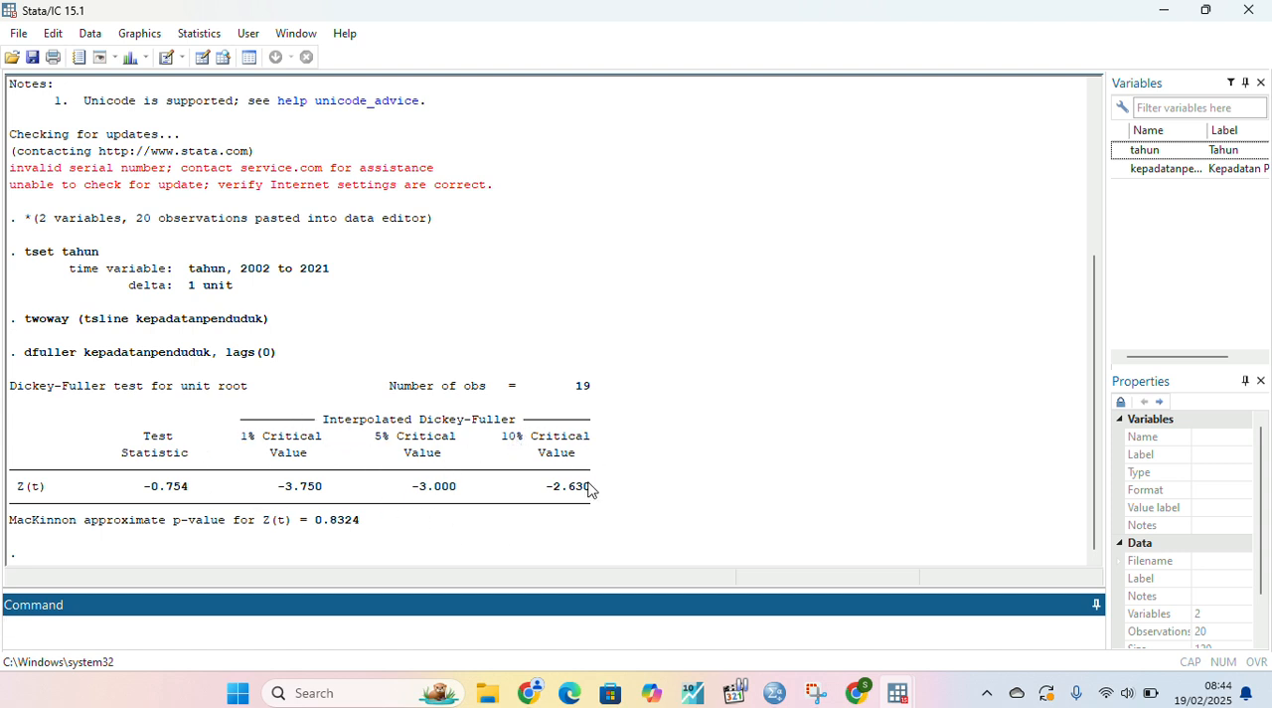
{"action": "left_click", "coordinate": [536, 45]}
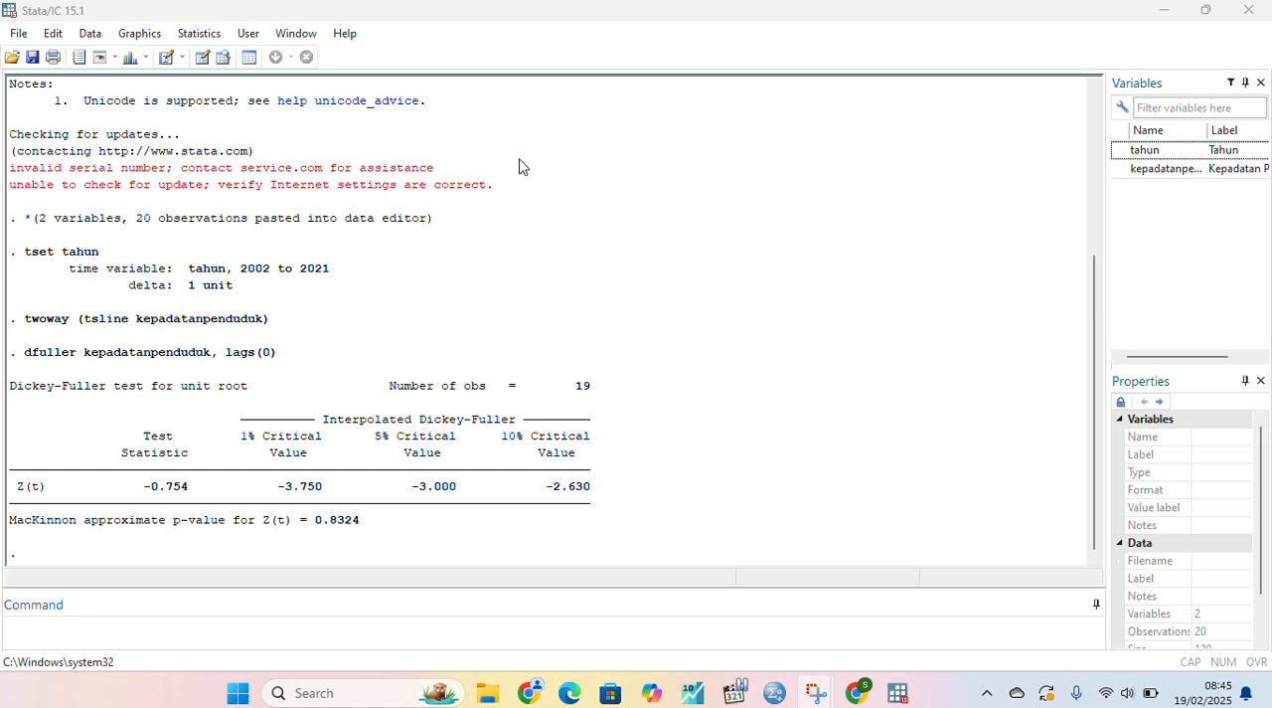
- Test the first difference for a unit root with the command "dfuller D.kepadatanpenduduk, lags (0)"
{"action": "left_click", "coordinate": [21, 624]}
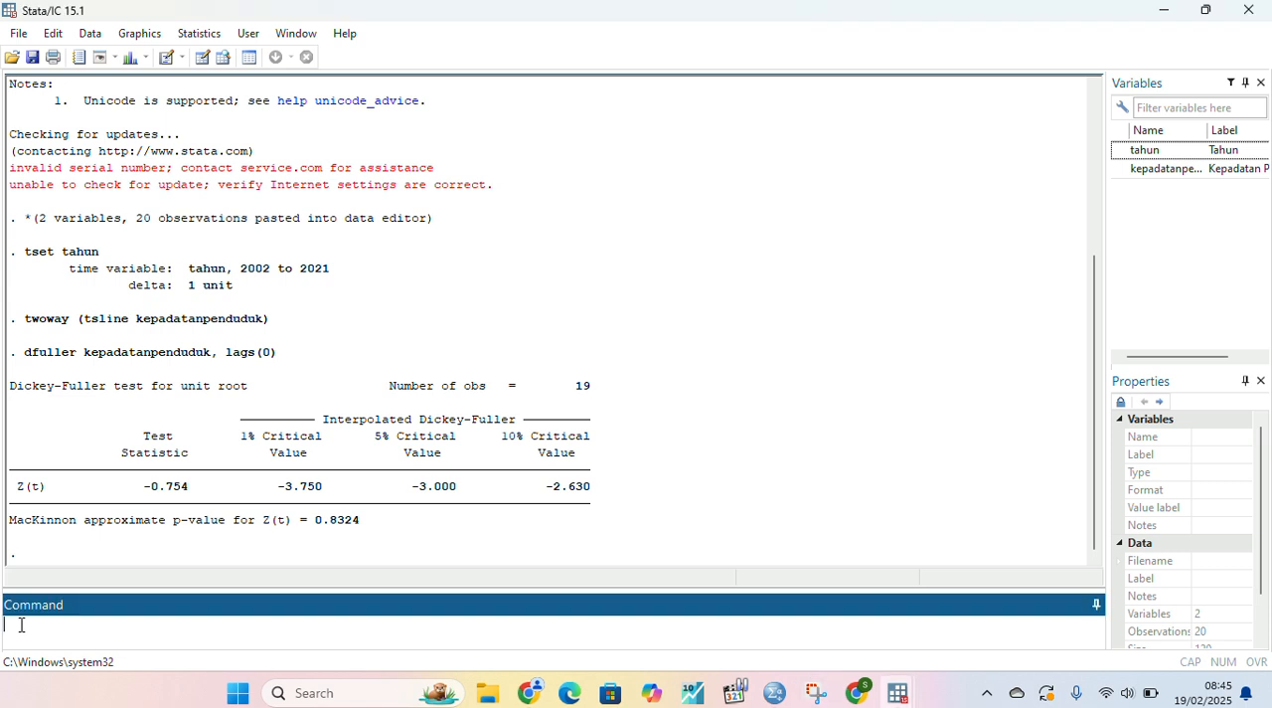
{"action": "type", "text": "dfuller"}
{"action": "key", "text": "Caps_Lock"}
{"action": "type", "text": "D."}
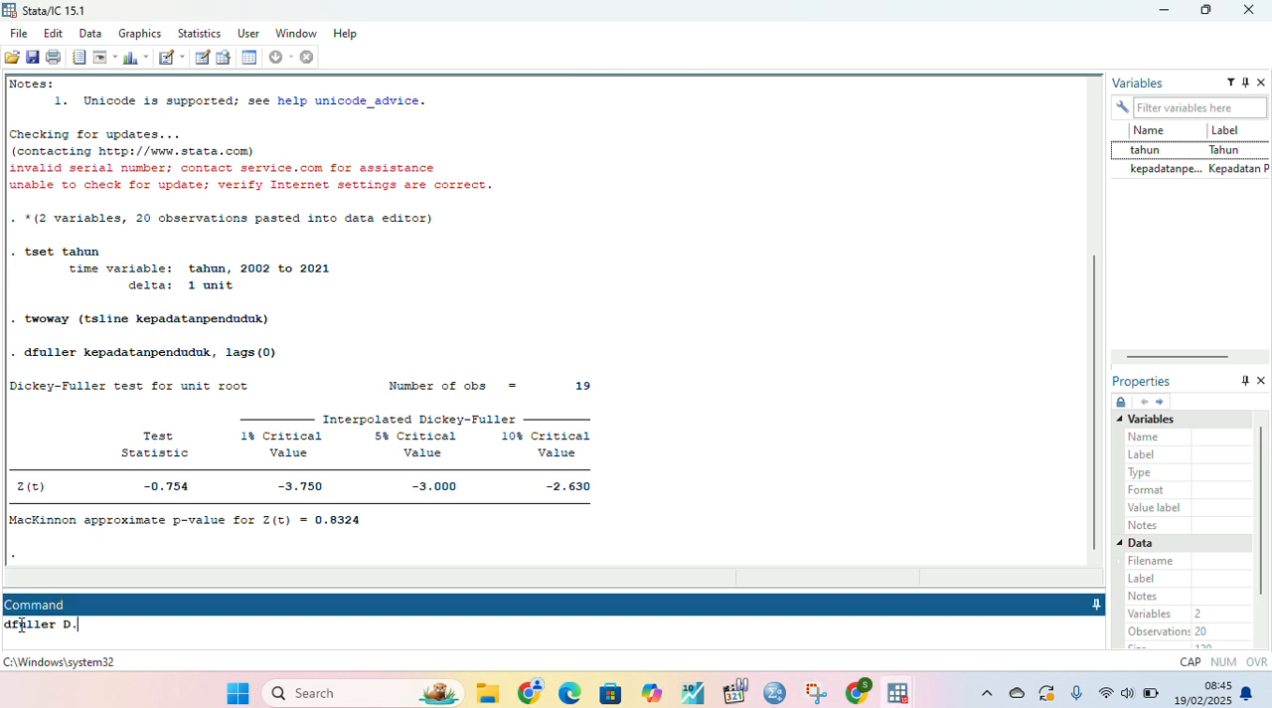
{"action": "key", "text": "Caps_Lock"}
{"action": "type", "text": "kepadatanpendudu"}
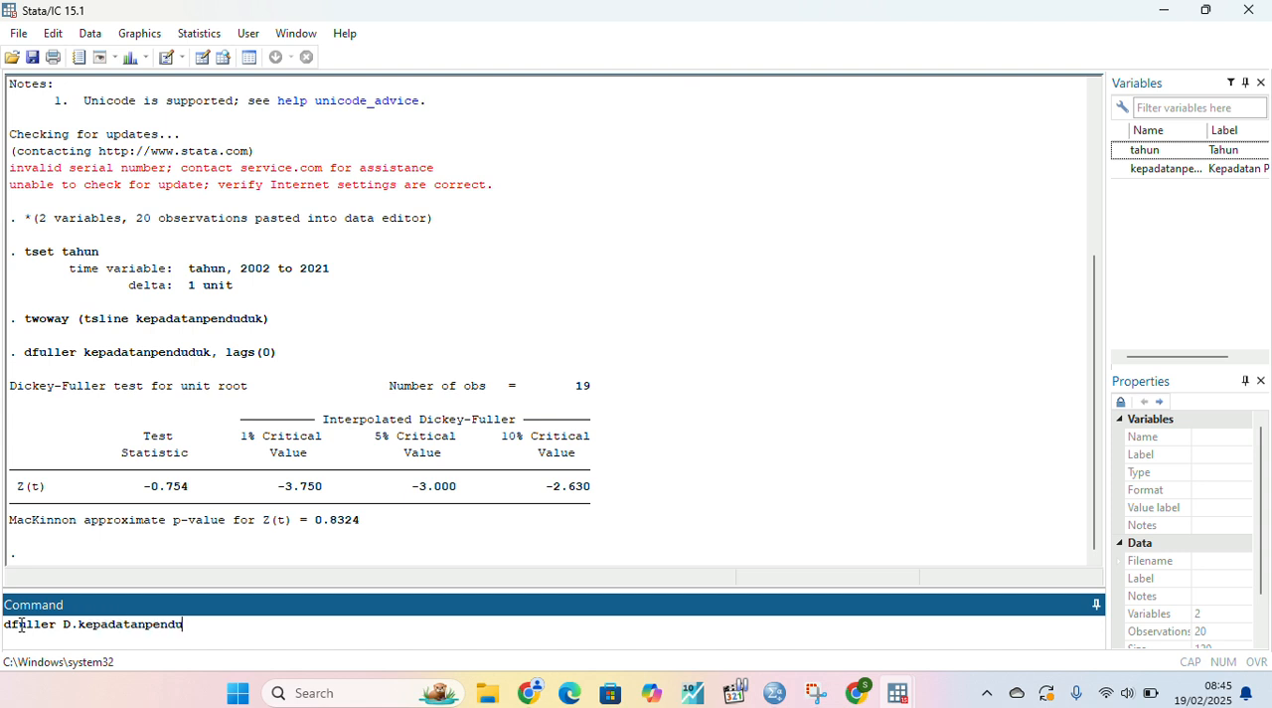
{"action": "type", "text": "k"}
{"action": "type", "text": ", lags (0)"}
{"action": "key", "text": "Return"}
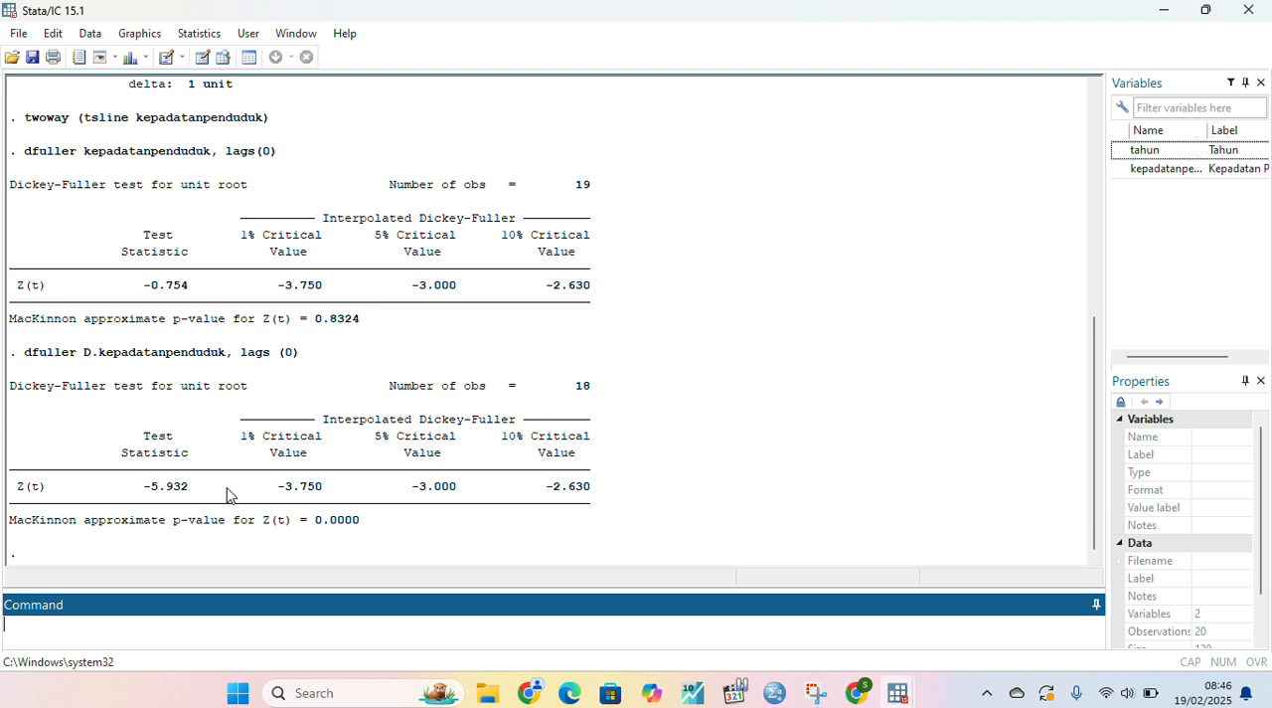
- Plot the autocorrelations of the first difference with the command "ac D.kepadatanpenduduk", and close the graph
{"action": "type", "text": "ac"}
{"action": "key", "text": "Caps_Lock"}
{"action": "type", "text": "D"}
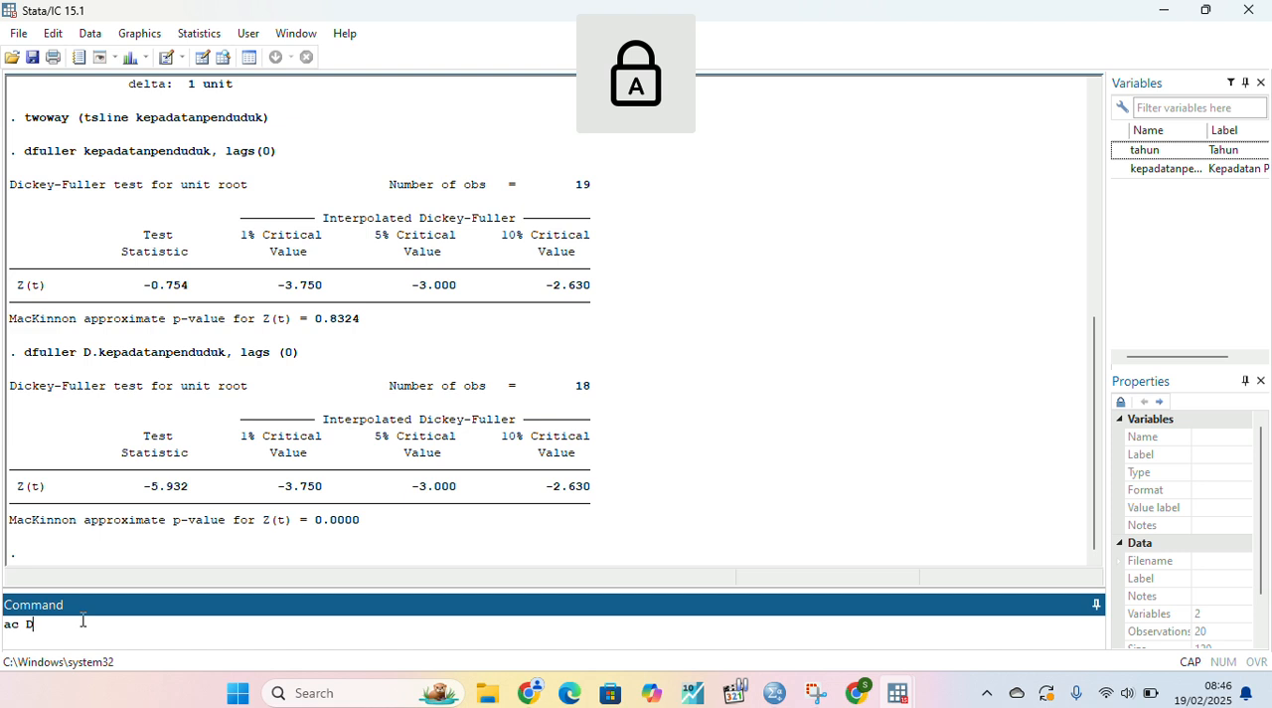
{"action": "type", "text": "."}
{"action": "key", "text": "Caps_Lock"}
{"action": "type", "text": "kepadatanp"}
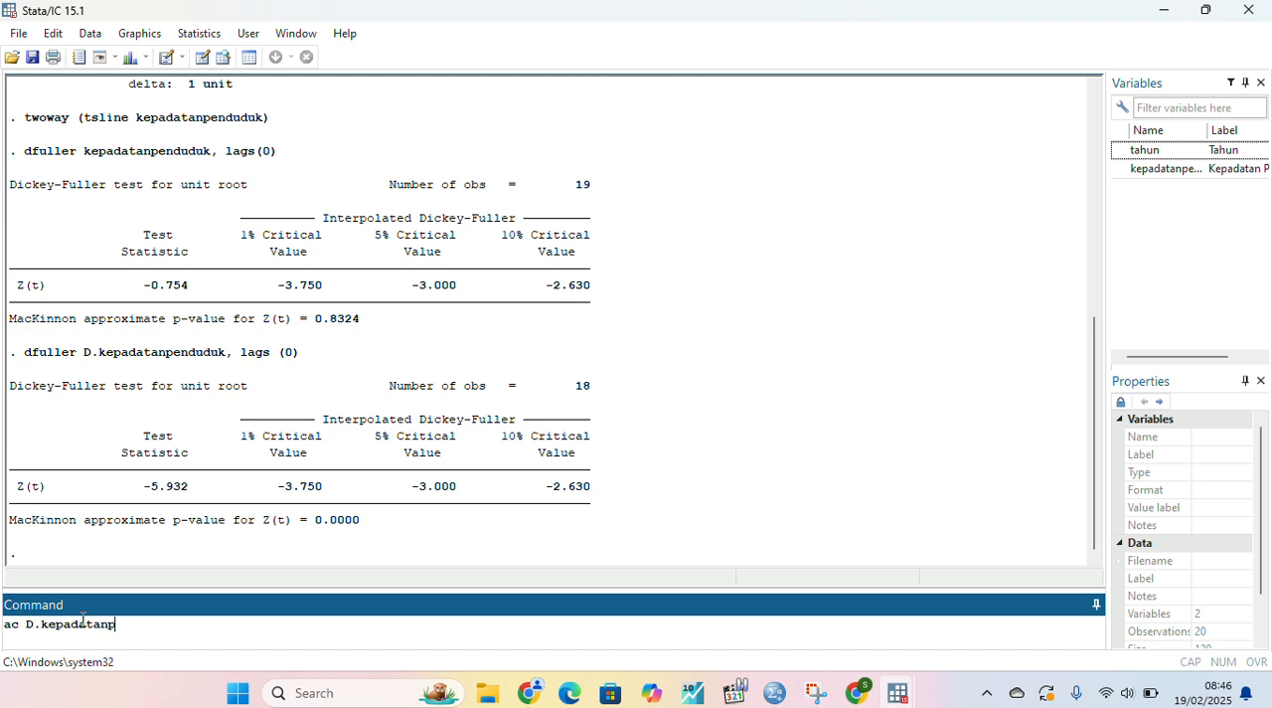
{"action": "type", "text": "enduduk"}
{"action": "key", "text": "Return"}
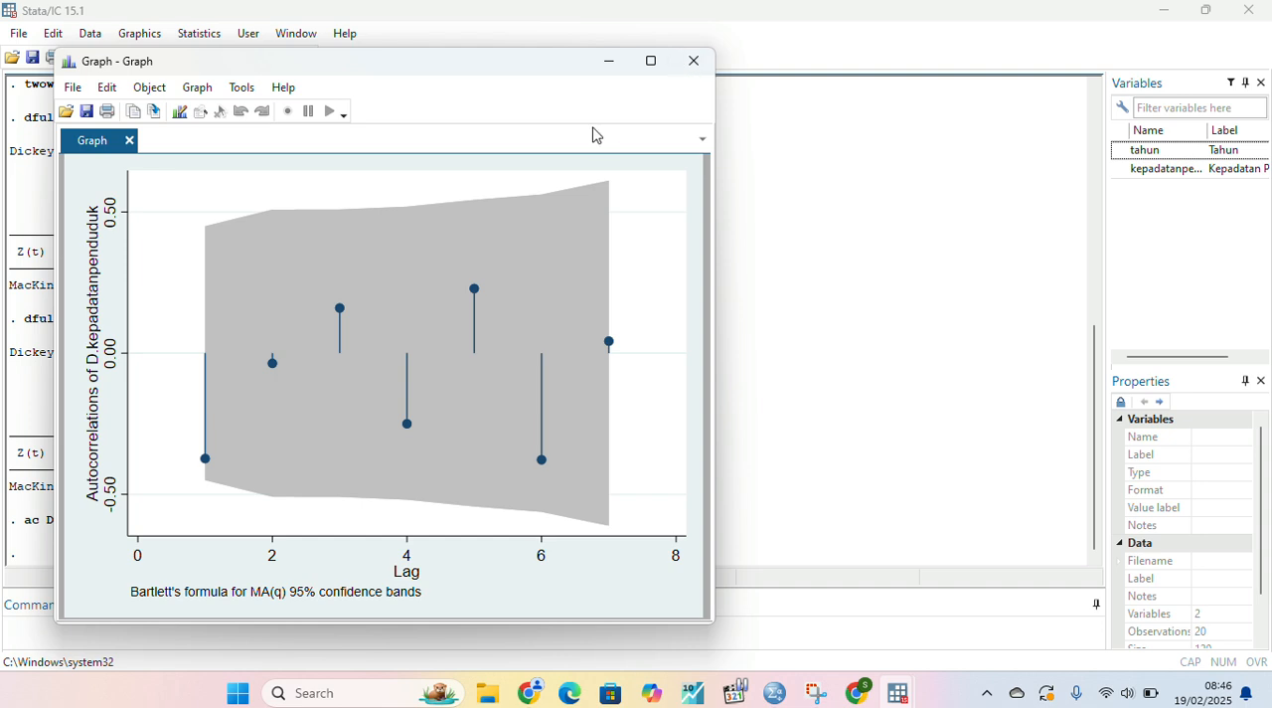
{"action": "left_click", "coordinate": [540, 31]}
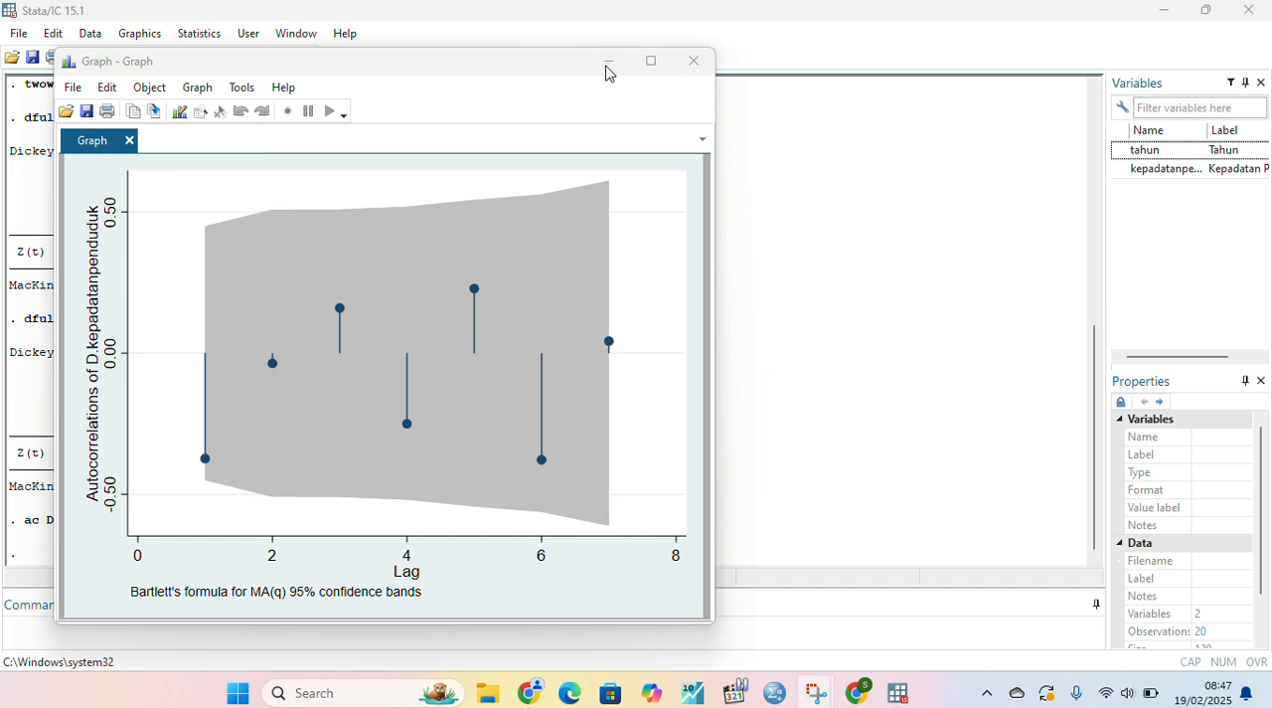
{"action": "left_click", "coordinate": [547, 35]}
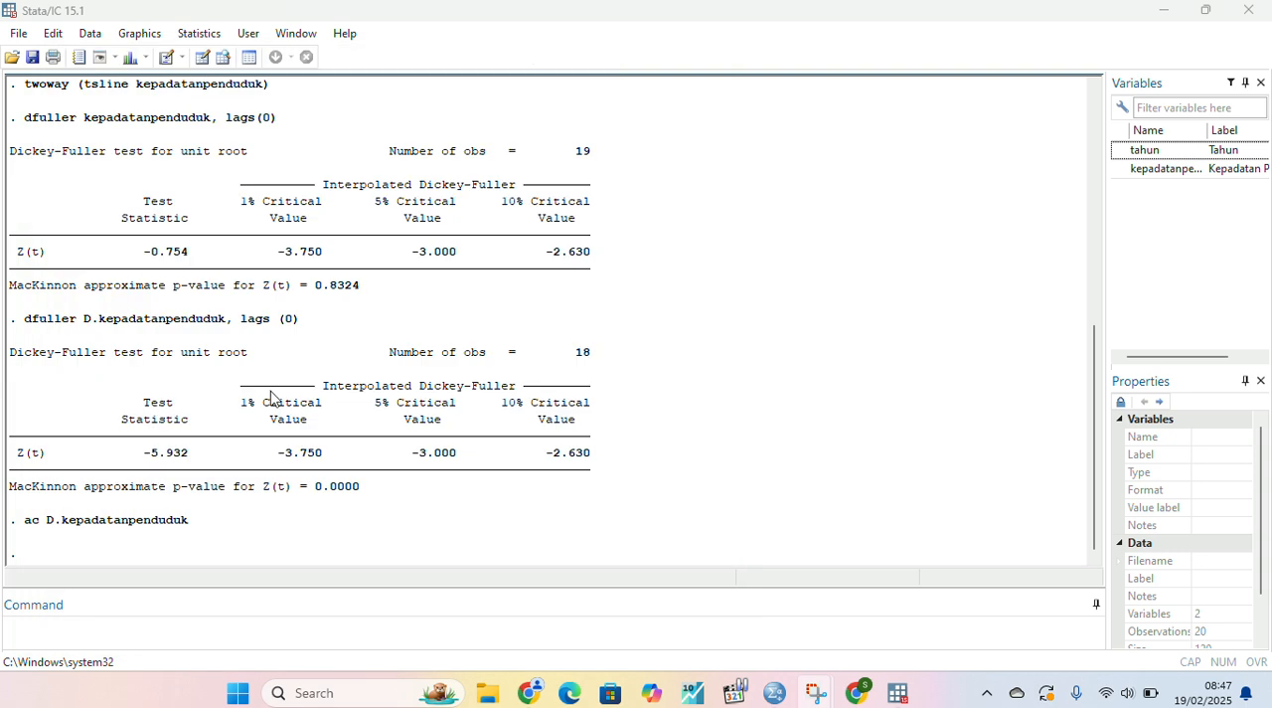
{"action": "left_click", "coordinate": [59, 625]}
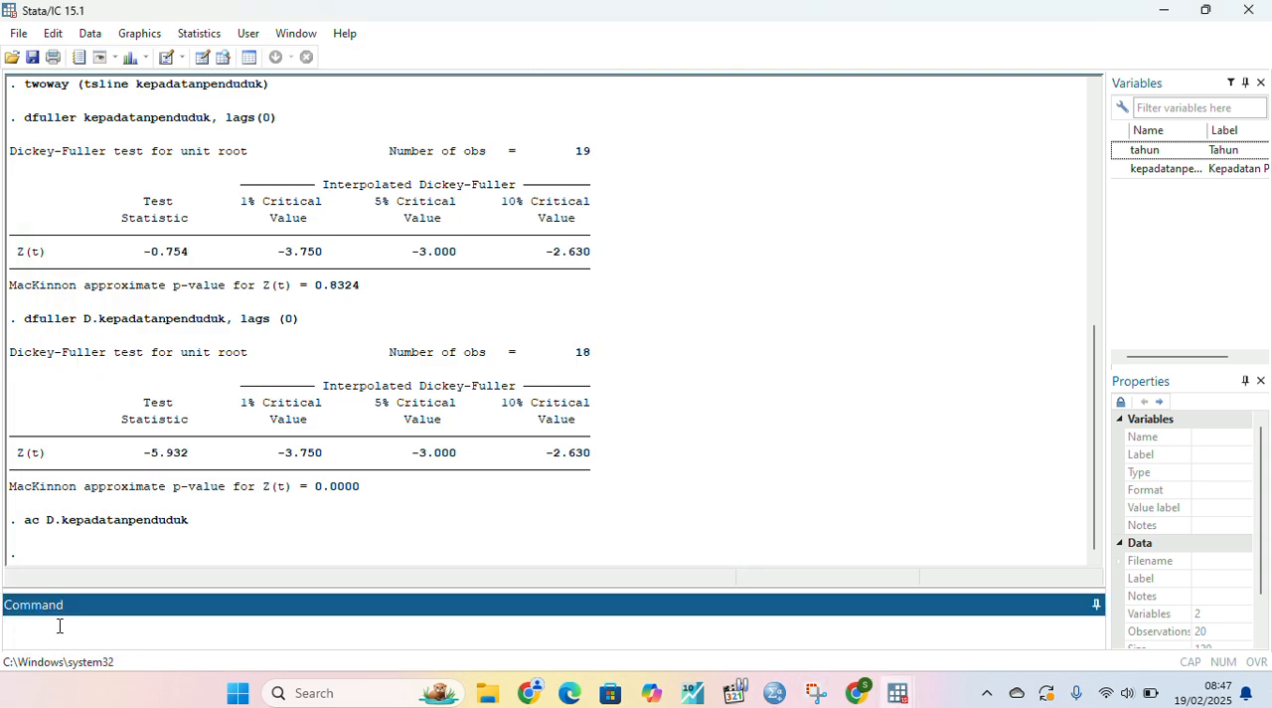
- Plot the partial autocorrelations of the first difference with the command "pac D.kepadatanpenduduk", and close the graph after viewing it
{"action": "type", "text": "pac"}
{"action": "key", "text": "Caps_Lock"}
{"action": "type", "text": "D."}
{"action": "key", "text": "Caps_Lock"}
{"action": "type", "text": "k"}
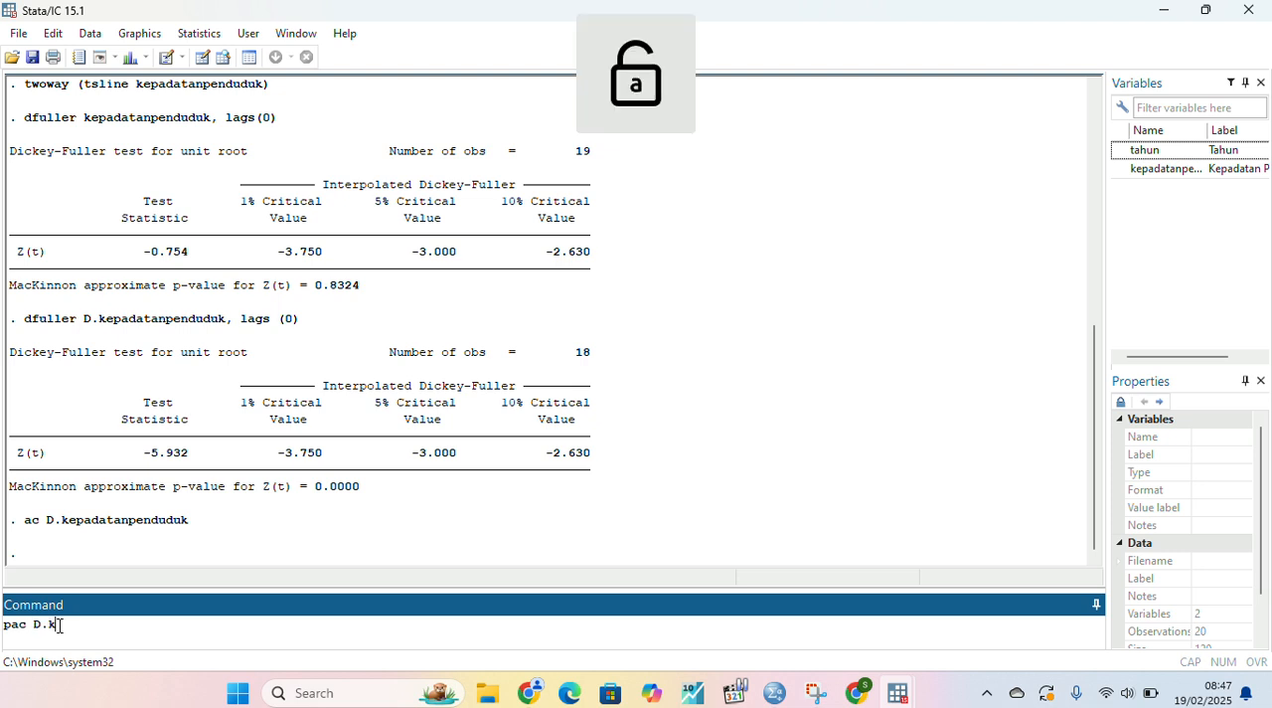
{"action": "type", "text": "epadatan p"}
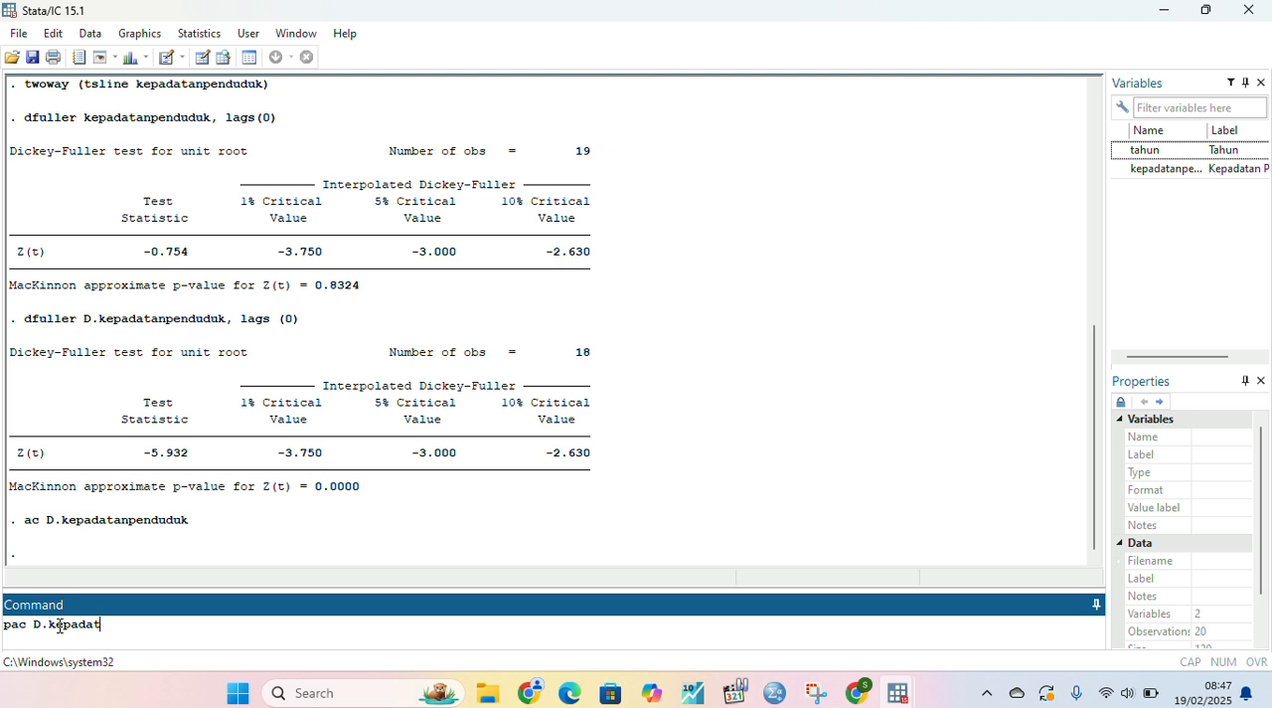
{"action": "key", "text": "BackSpace"}
{"action": "key", "text": "BackSpace"}
{"action": "type", "text": "penduduk"}
{"action": "key", "text": "Return"}
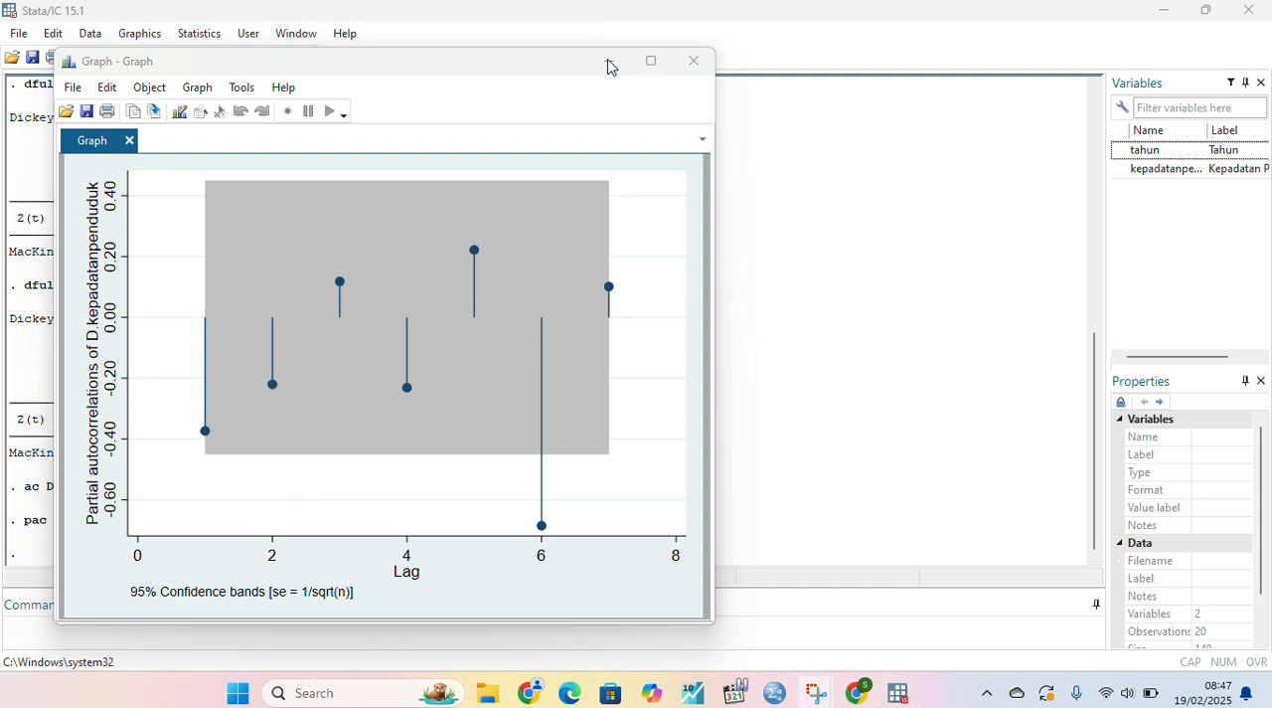
{"action": "left_click", "coordinate": [691, 60]}
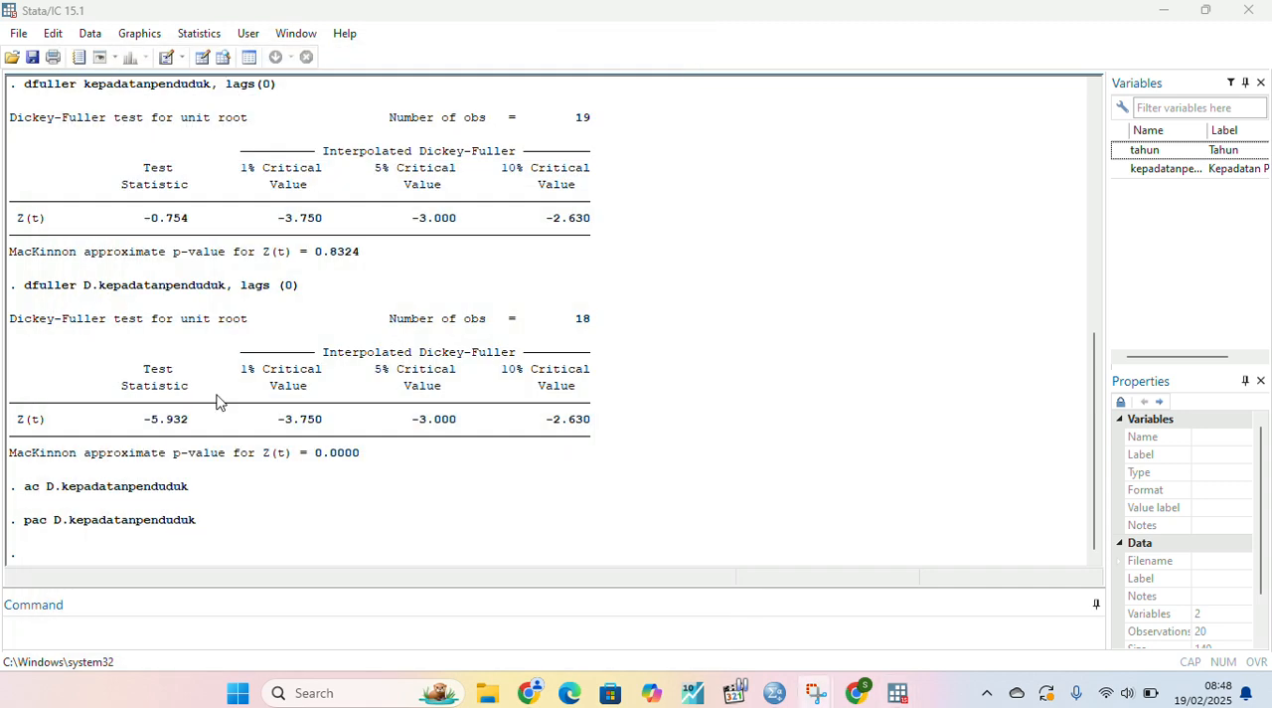
- Fit an ARIMA model with the command "arima kepadatanpenduduk, arima (6,1,1)"
{"action": "left_click", "coordinate": [17, 625]}
{"action": "type", "text": "ar"}
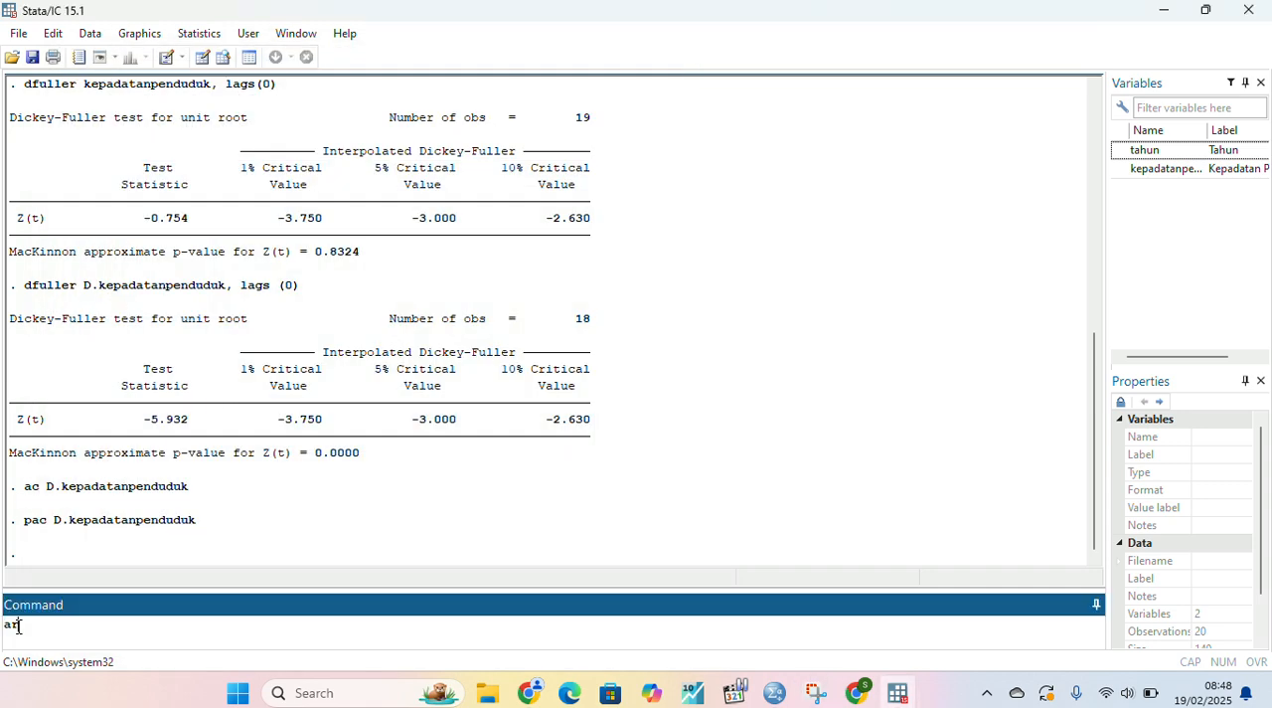
{"action": "type", "text": "ima kepadatanpenduduk,"}
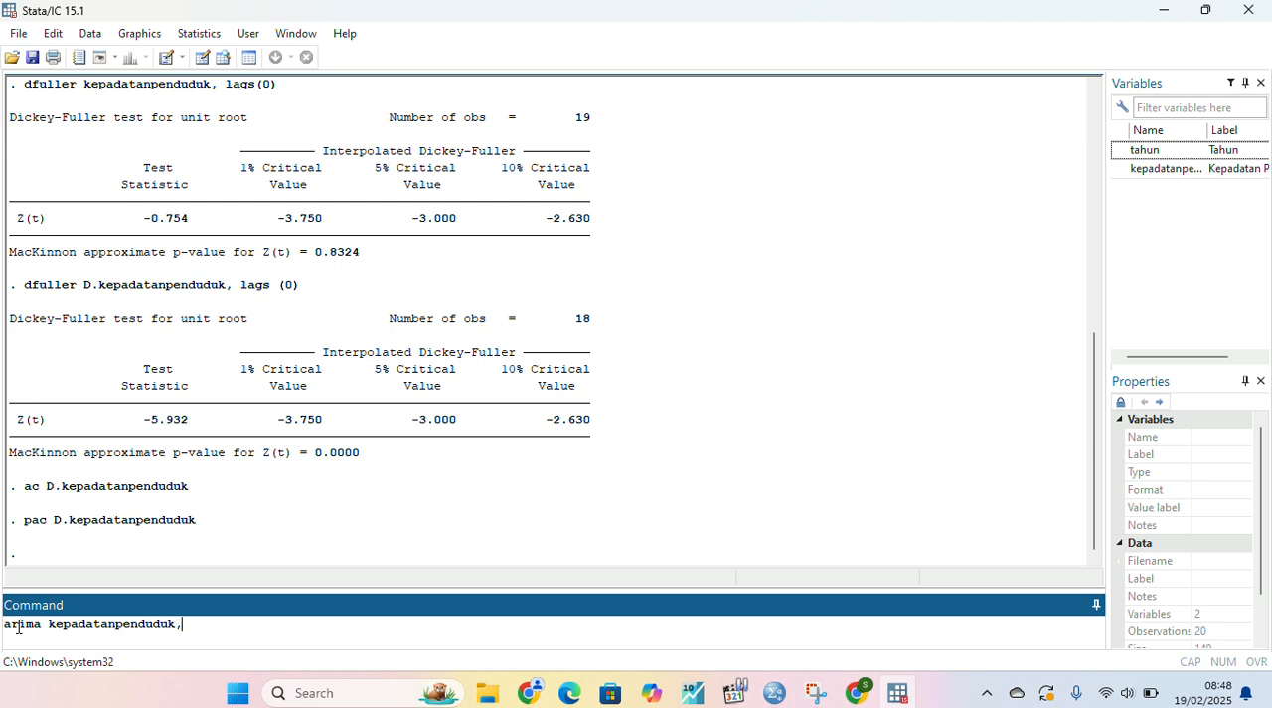
{"action": "type", "text": " arima (6,1,1)"}
{"action": "key", "text": "Return"}
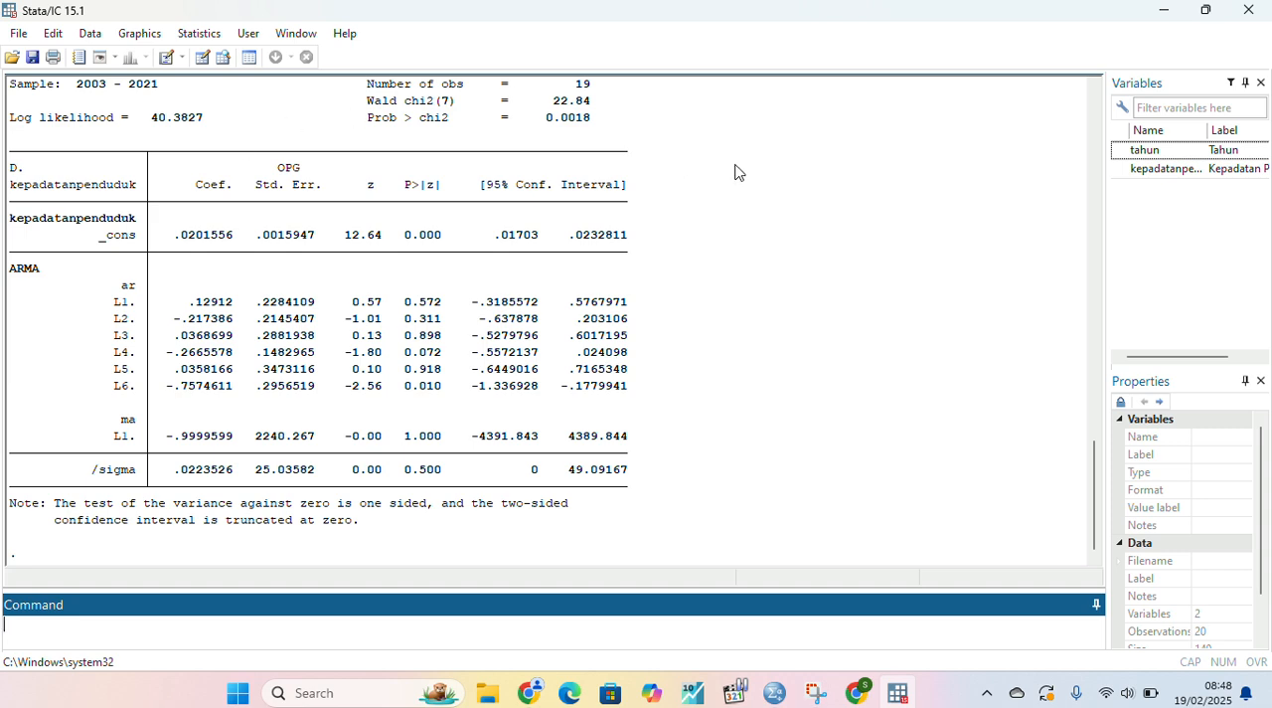
{"action": "left_click", "coordinate": [539, 41]}
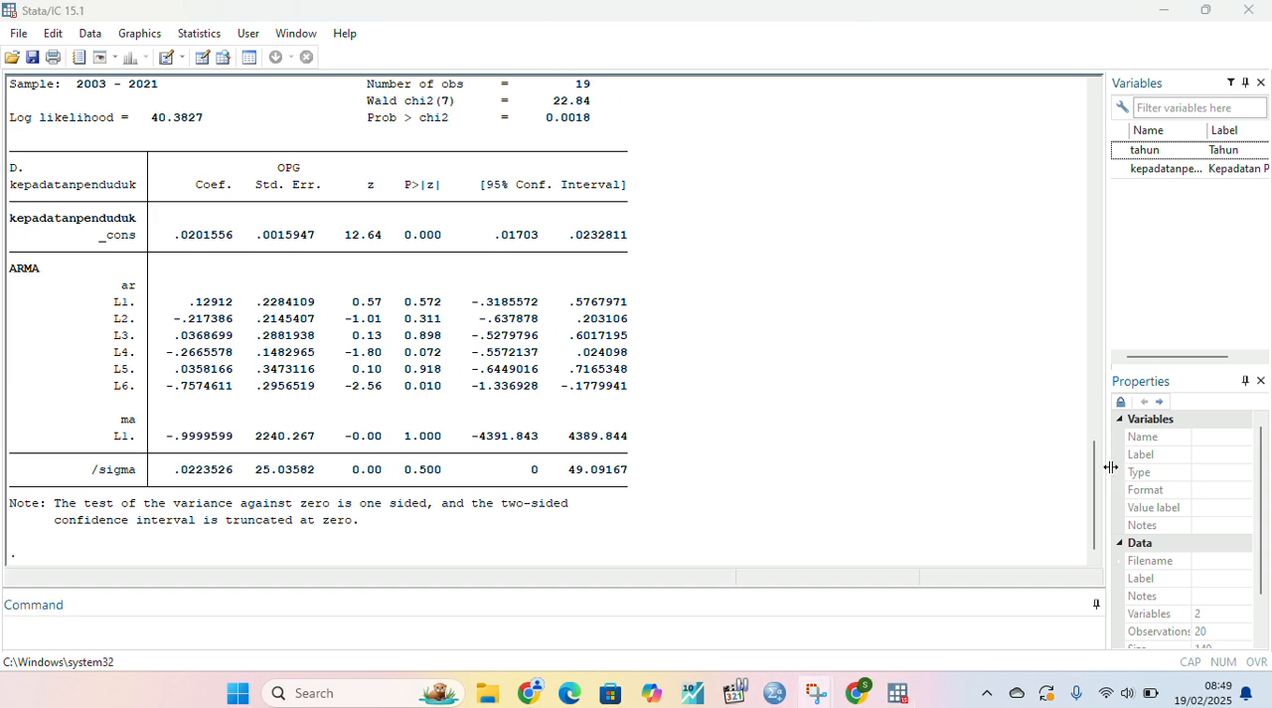
- Review the earlier unit-root test output and compute the ARIMA(6,1,1) model's information criteria with the command "estat ic"
{"action": "left_click_drag", "start_coordinate": [1099, 465], "coordinate": [1105, 239]}
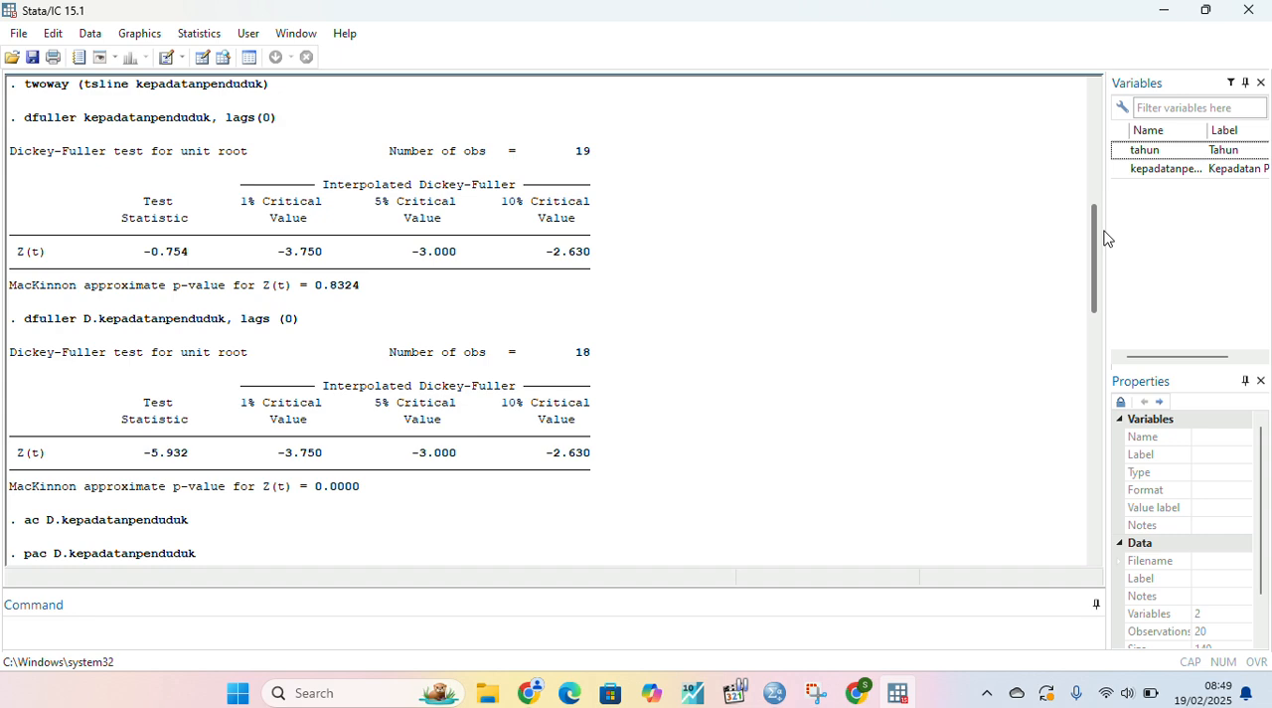
{"action": "left_click_drag", "start_coordinate": [1104, 238], "coordinate": [1111, 241]}
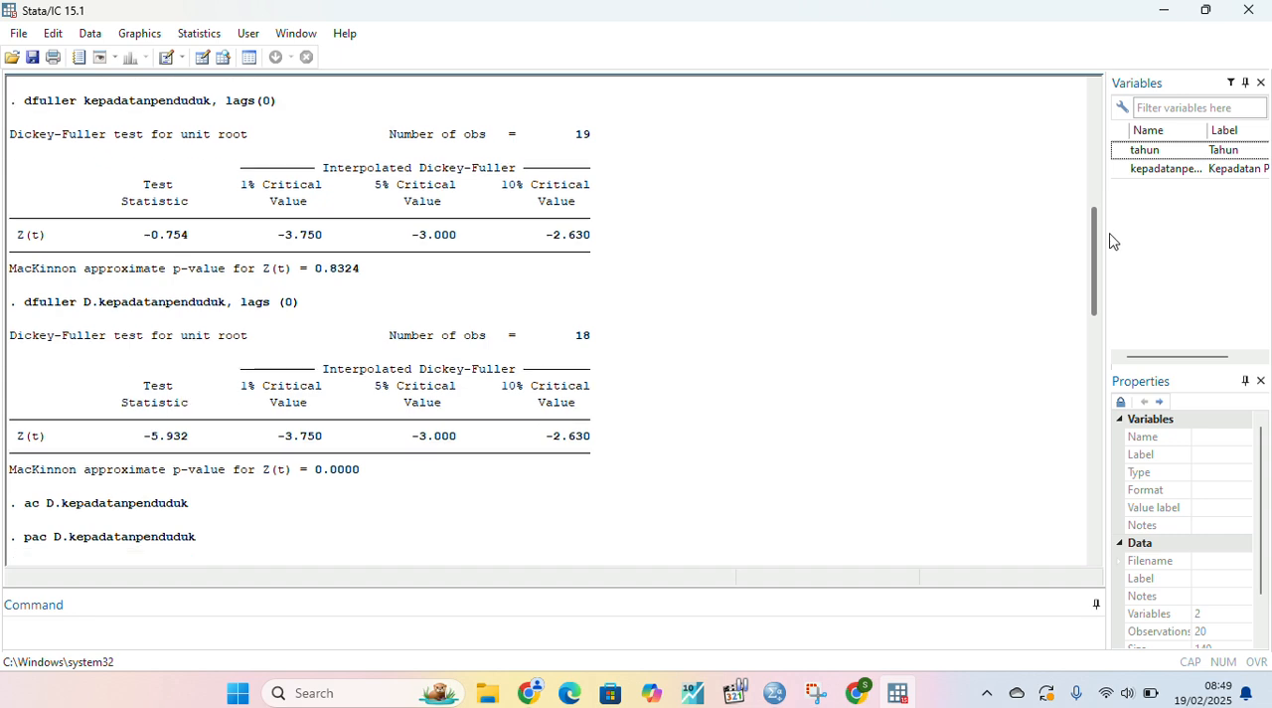
{"action": "left_click_drag", "start_coordinate": [1111, 241], "coordinate": [995, 548]}
{"action": "left_click", "coordinate": [15, 623]}
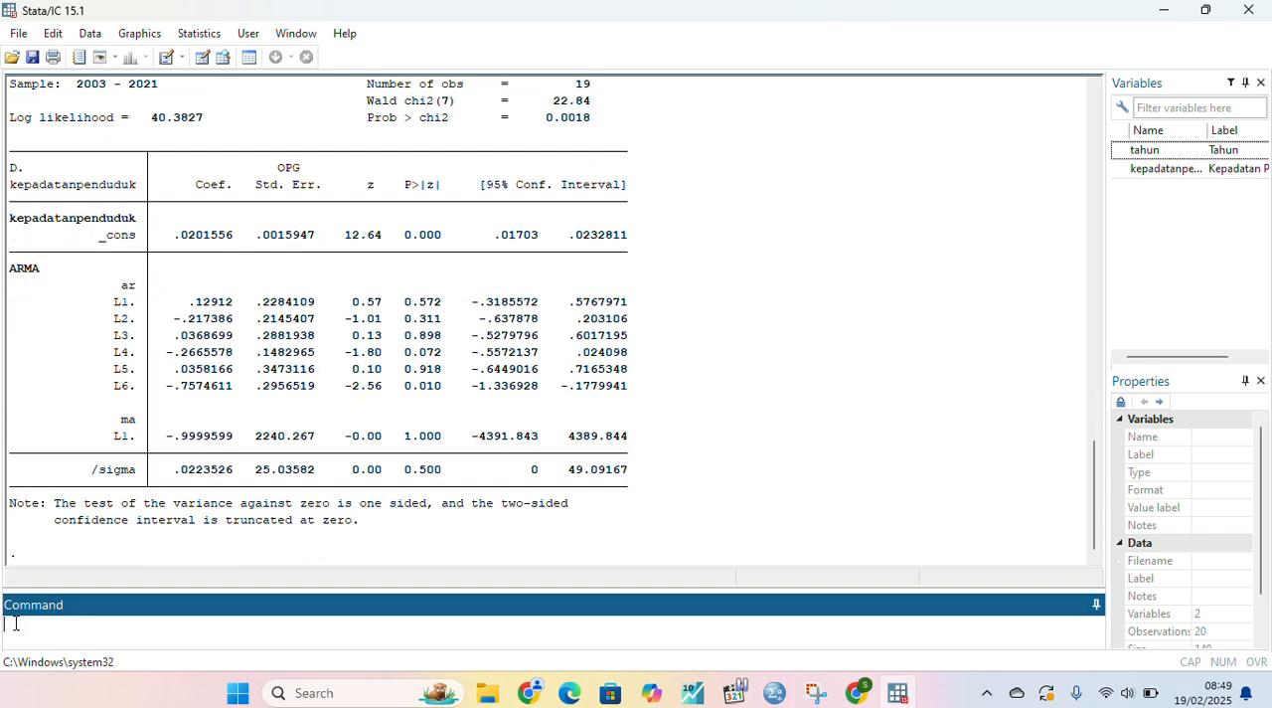
{"action": "type", "text": "estat ic"}
{"action": "key", "text": "Return"}
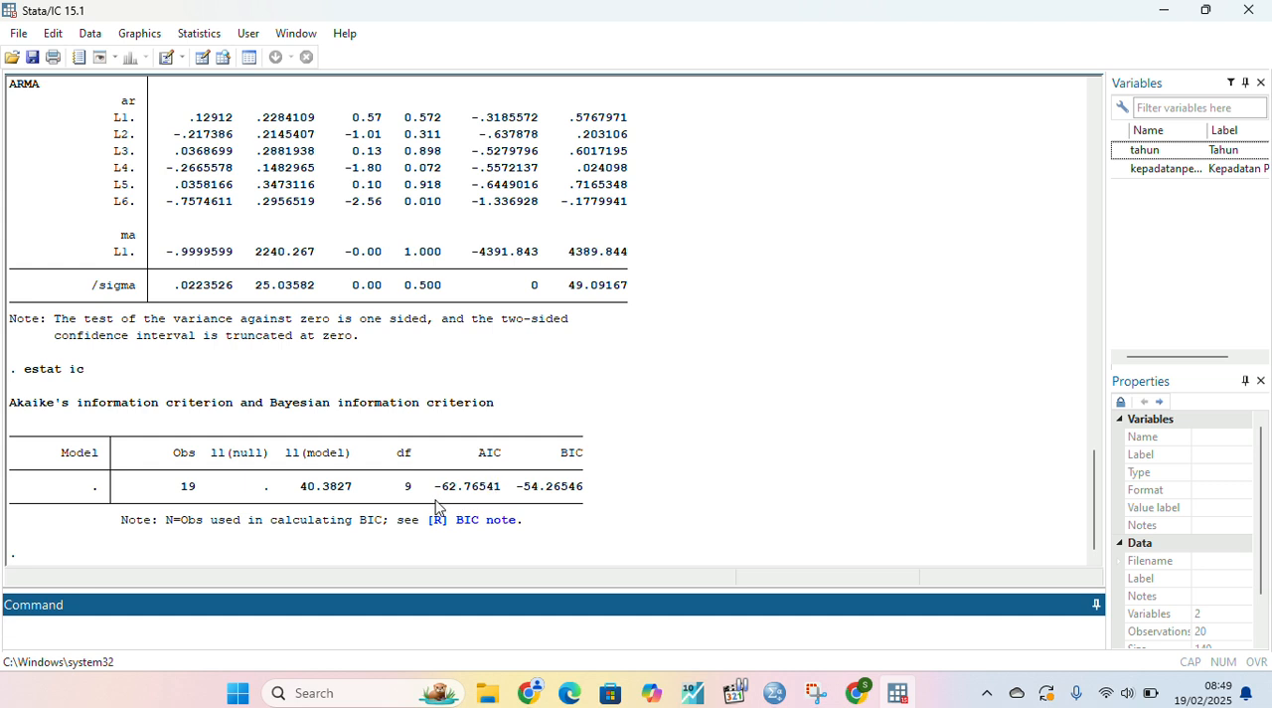
{"action": "left_click", "coordinate": [537, 29]}
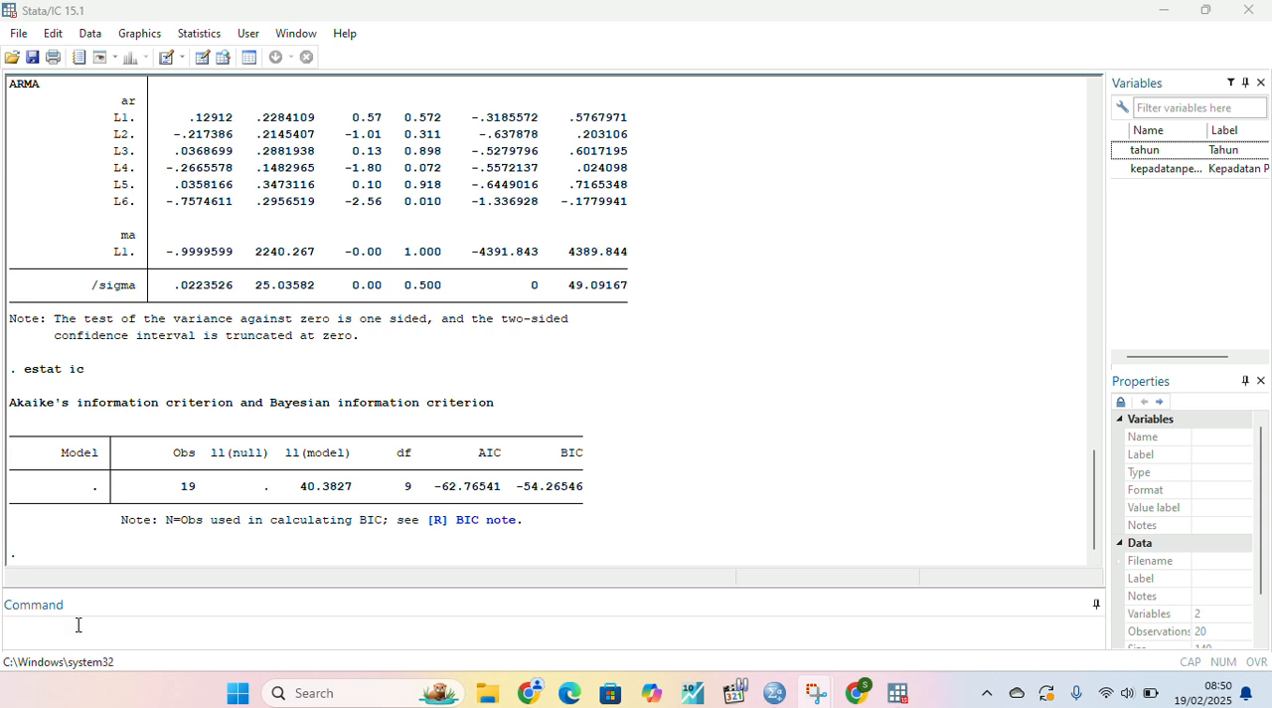
- Fit an alternative model with the command "arima kepadatanpenduduk, arima (1,1,1)"
{"action": "left_click", "coordinate": [48, 626]}
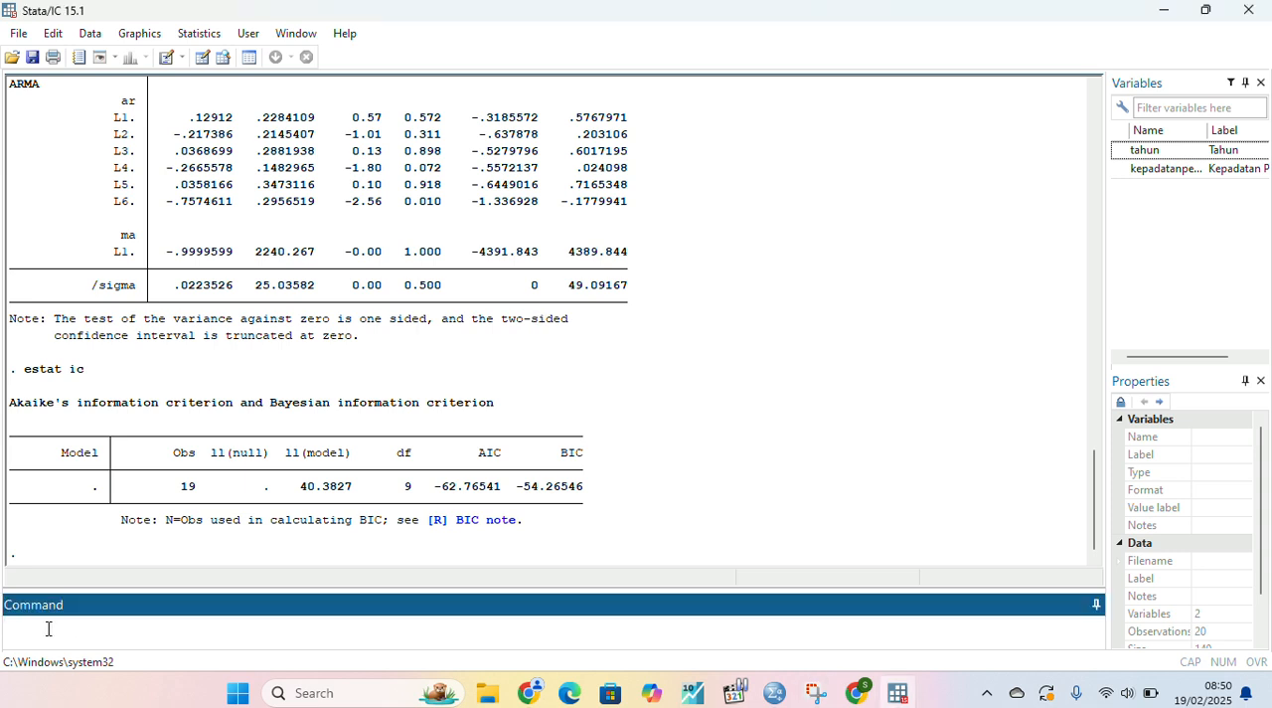
{"action": "type", "text": "arima kepadatanpenduduk"}
{"action": "left_click", "coordinate": [541, 36]}
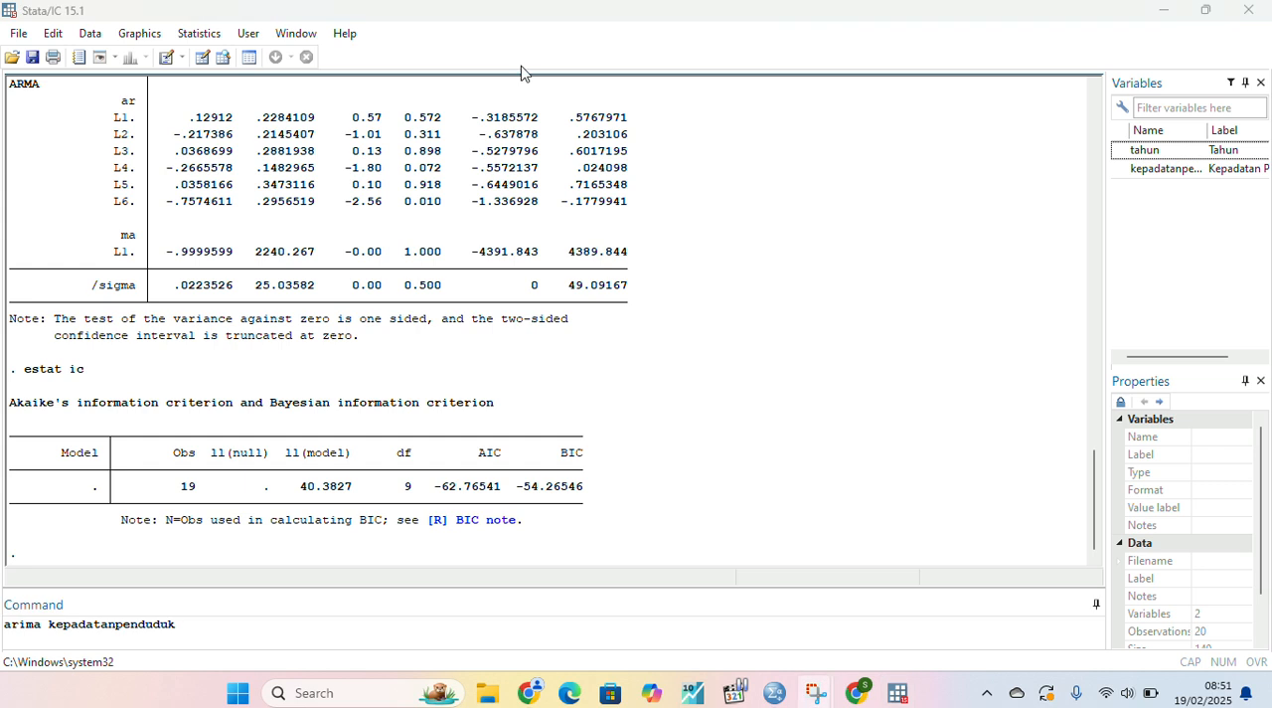
{"action": "left_click", "coordinate": [195, 623]}
{"action": "type", "text": ", ari"}
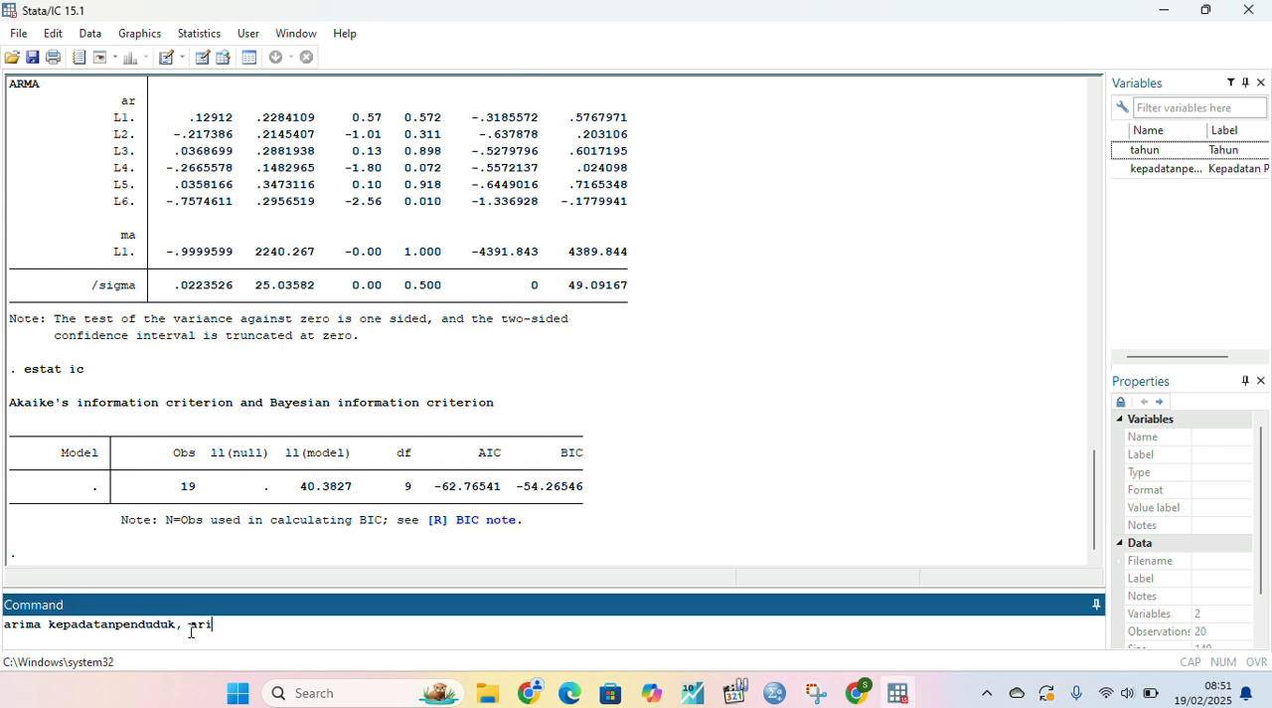
{"action": "type", "text": "ma (1,1,1)"}
{"action": "key", "text": "Return"}
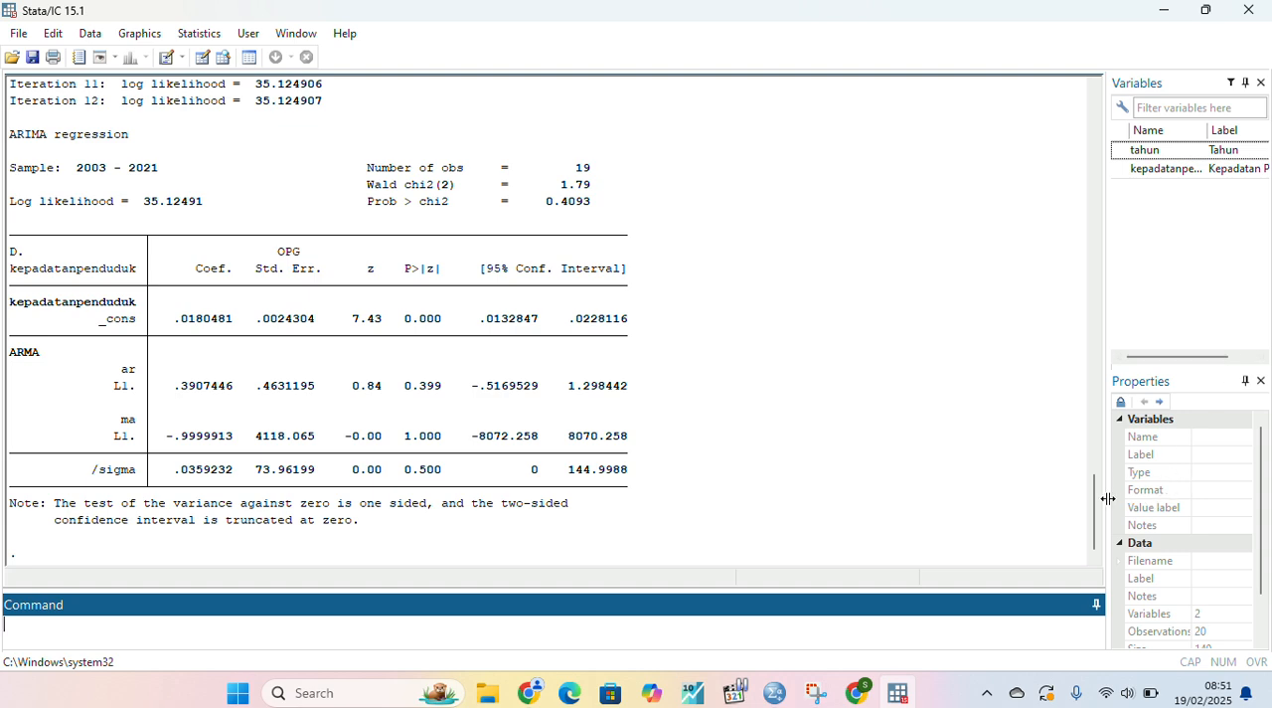
- Compute the ARIMA(1,1,1) model's information criteria with "estat ic" and compare them with those of the ARIMA(6,1,1) model
{"action": "left_click_drag", "start_coordinate": [1094, 507], "coordinate": [1084, 431]}
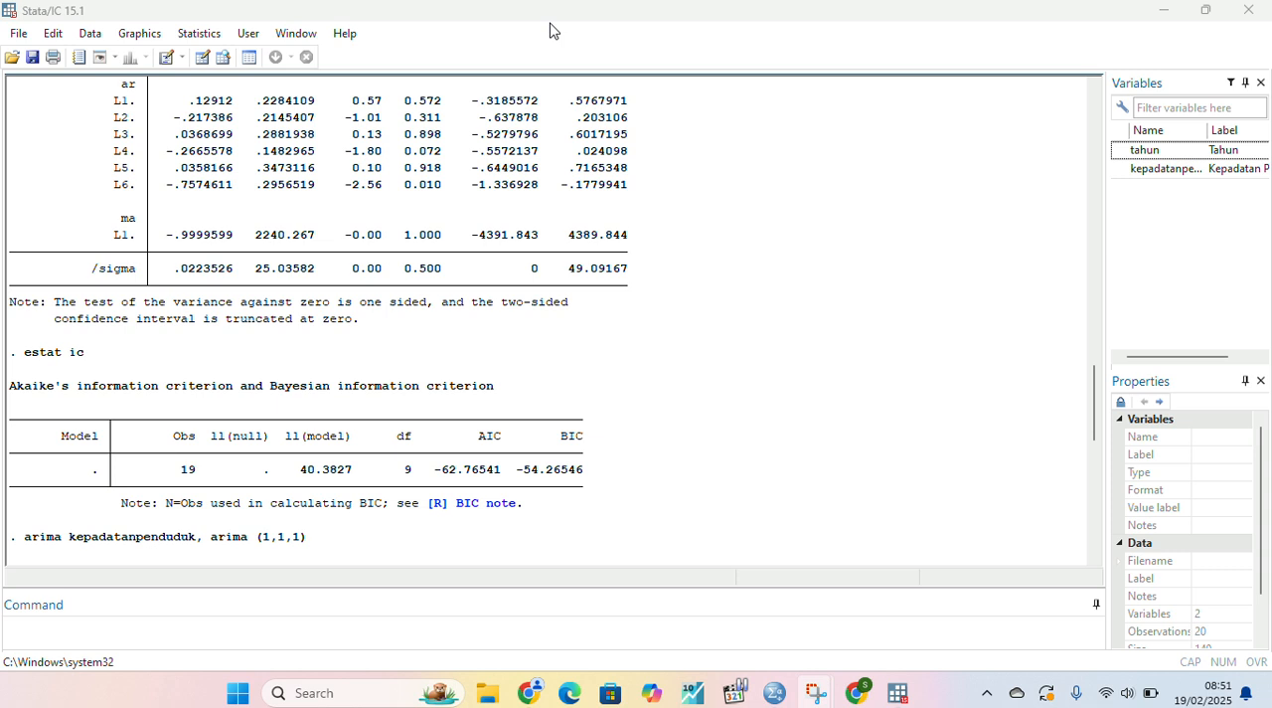
{"action": "left_click", "coordinate": [70, 624]}
{"action": "type", "text": "esr"}
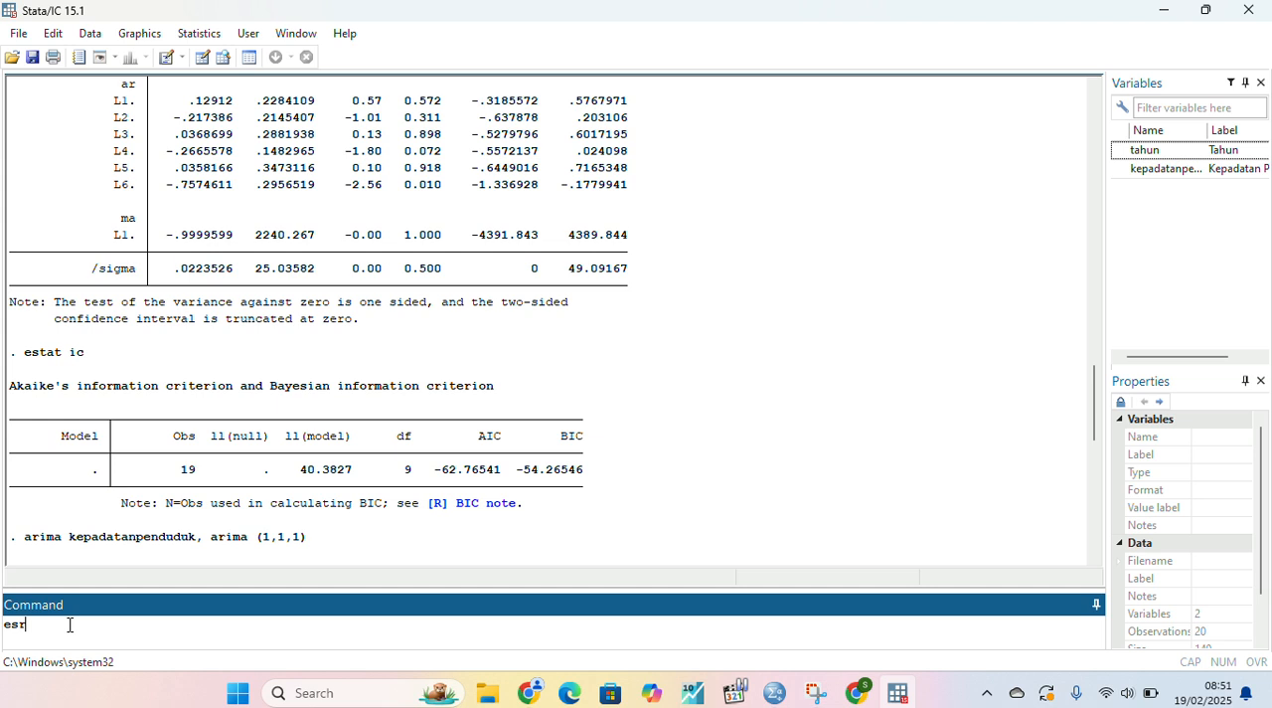
{"action": "key", "text": "BackSpace"}
{"action": "type", "text": "tat ic"}
{"action": "key", "text": "Return"}
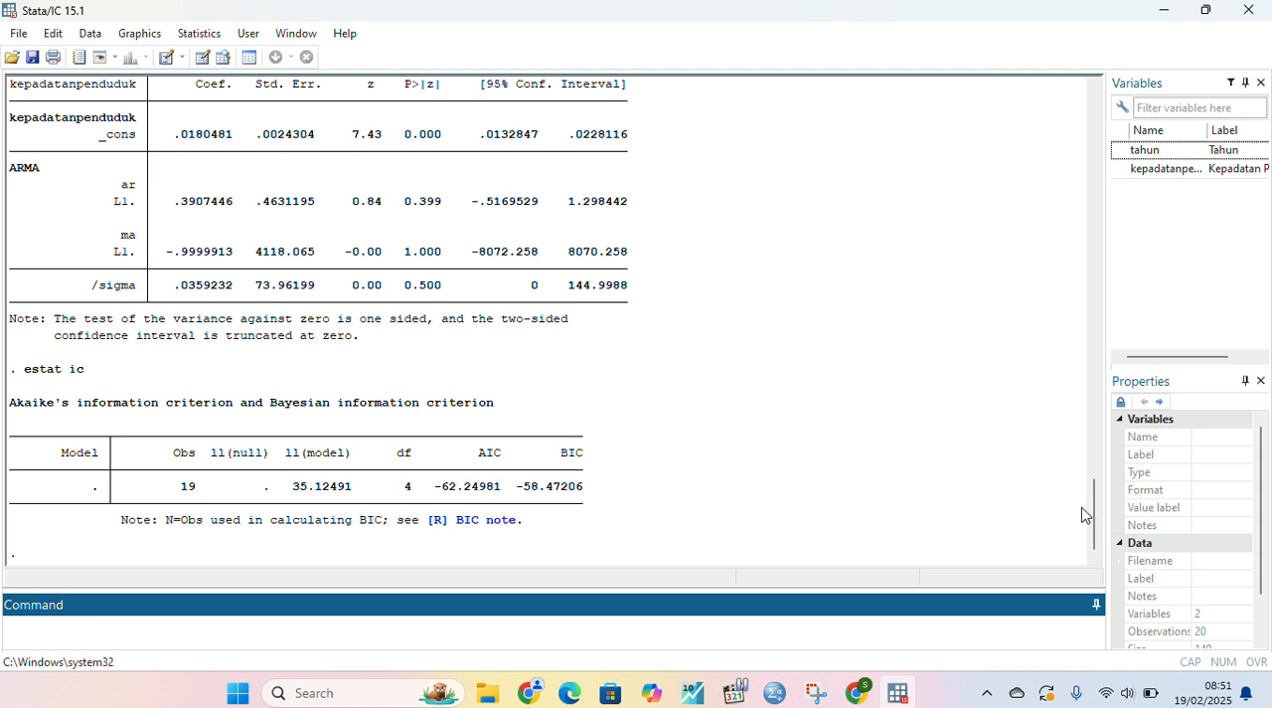
{"action": "left_click_drag", "start_coordinate": [1095, 518], "coordinate": [1022, 388]}
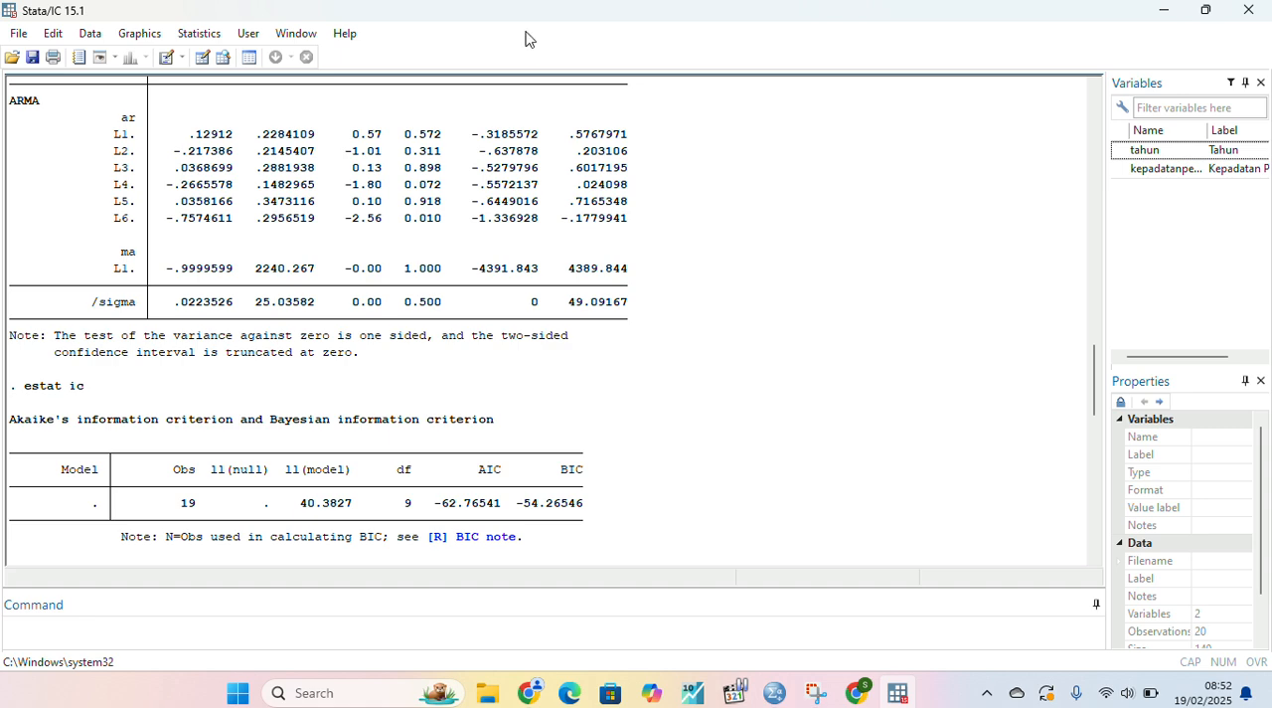
{"action": "key", "text": "super+shift+s"}
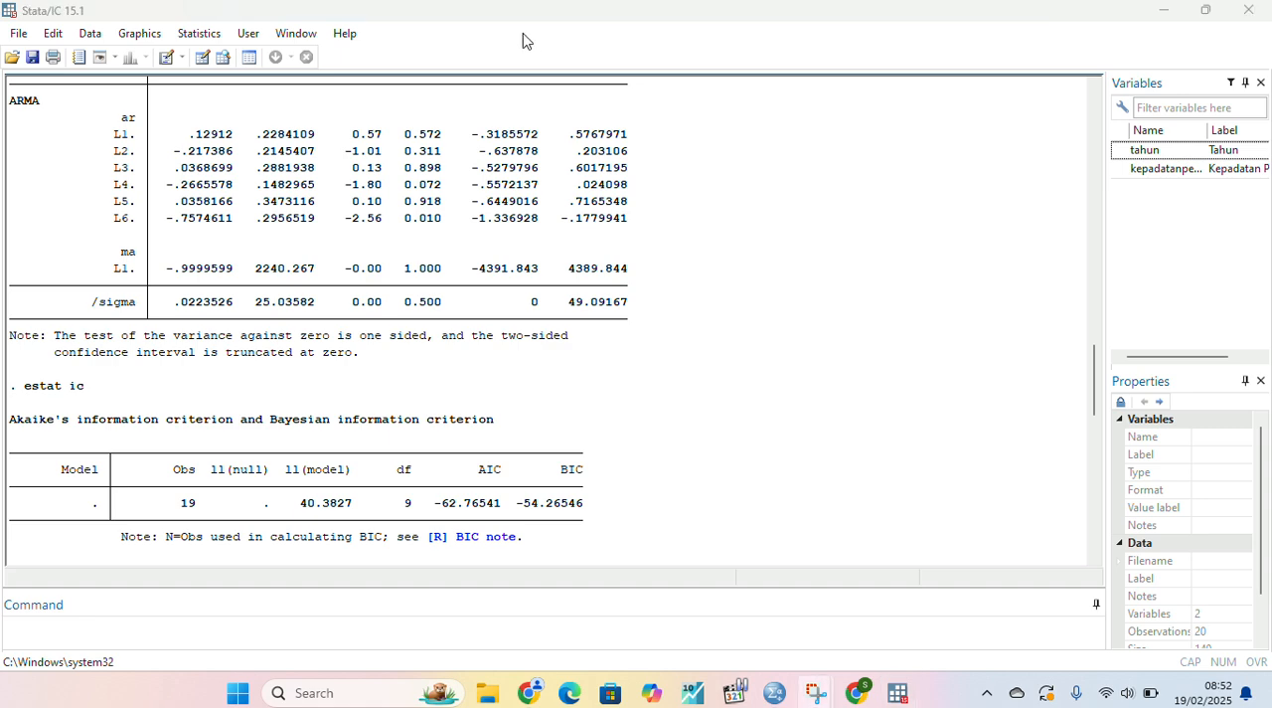
- Add 4 observations to the time-series dataset as a specific number of observations
{"action": "left_click", "coordinate": [211, 40]}
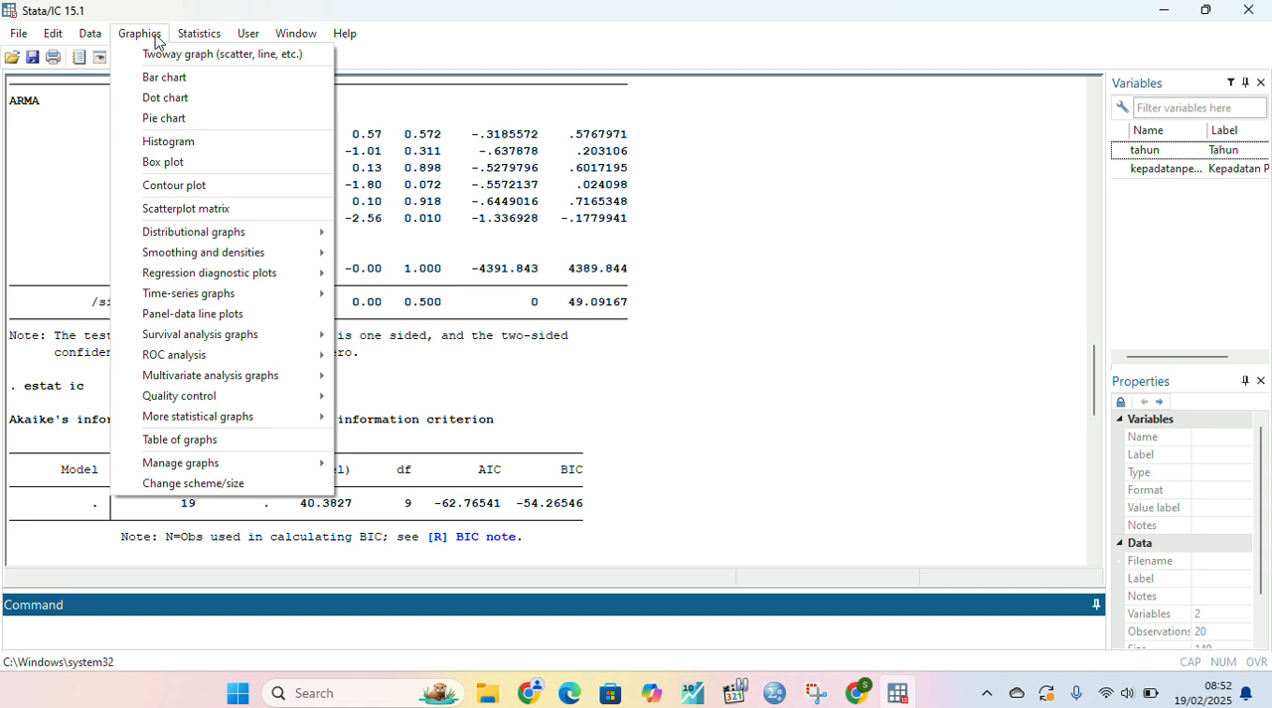
{"action": "left_click", "coordinate": [195, 42]}
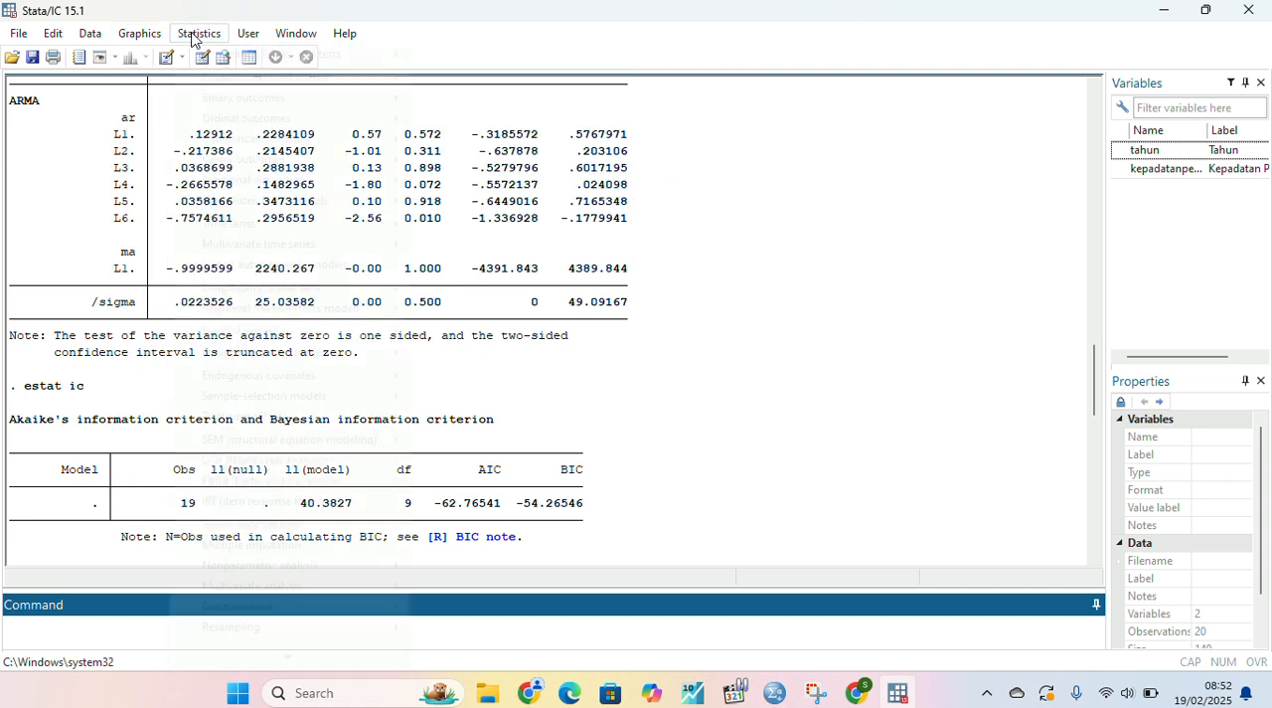
{"action": "left_click", "coordinate": [197, 36]}
{"action": "mouse_move", "coordinate": [208, 239]}
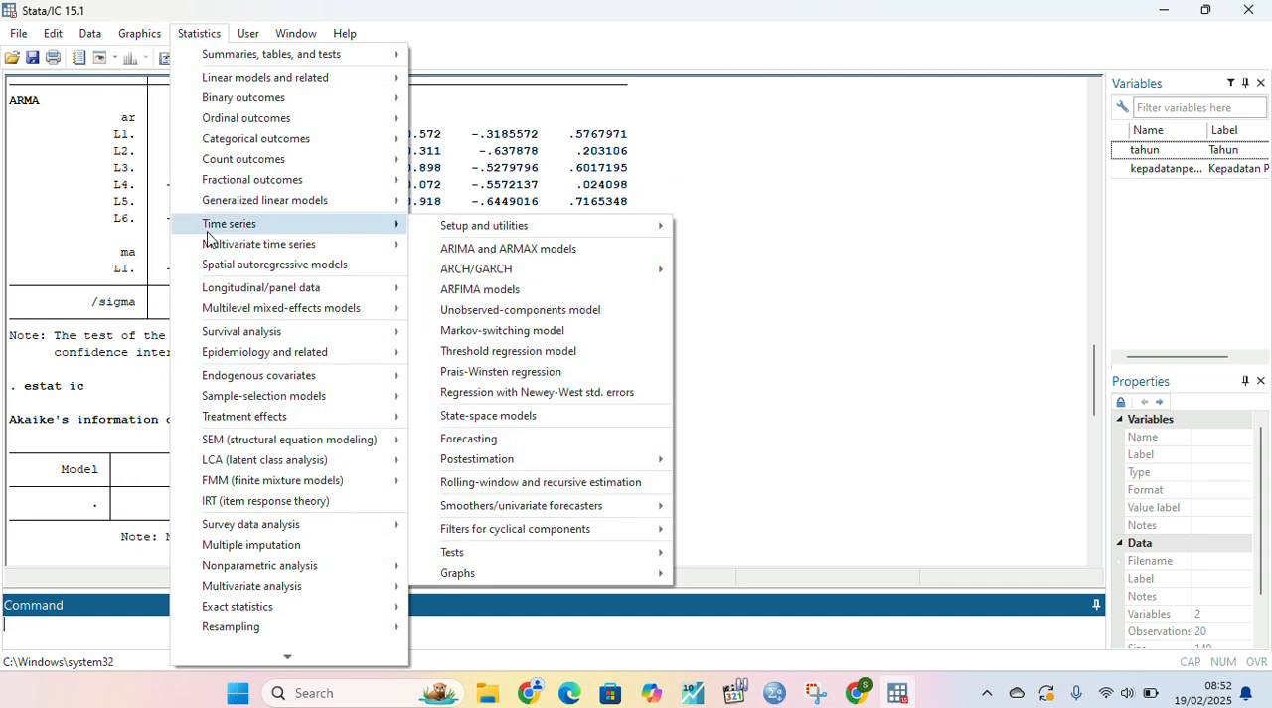
{"action": "mouse_move", "coordinate": [526, 232]}
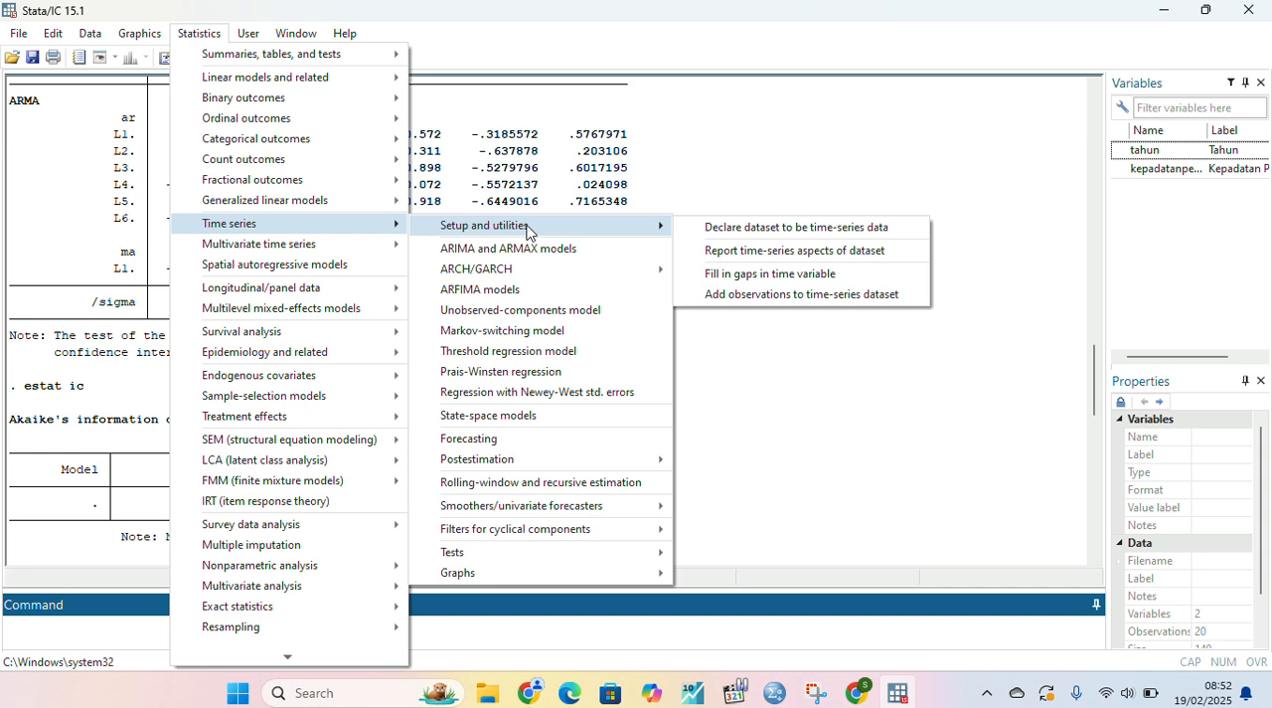
{"action": "left_click", "coordinate": [771, 296]}
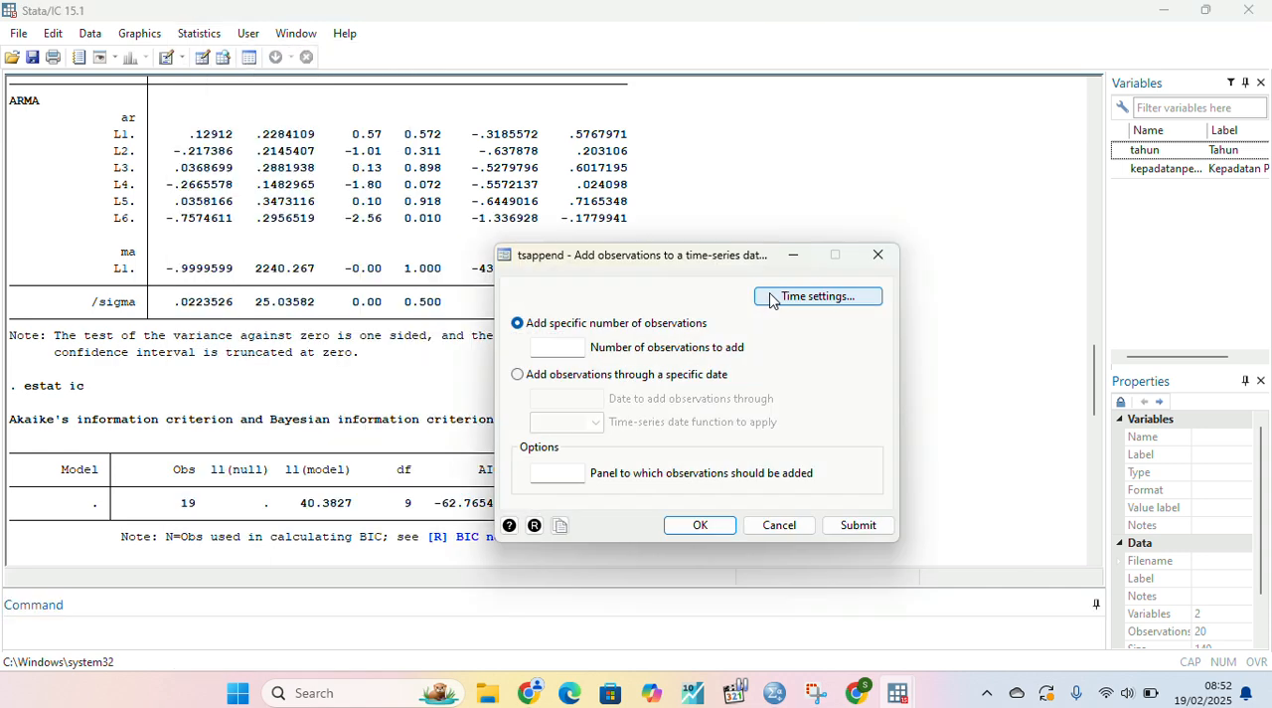
{"action": "left_click", "coordinate": [551, 342]}
{"action": "type", "text": "4"}
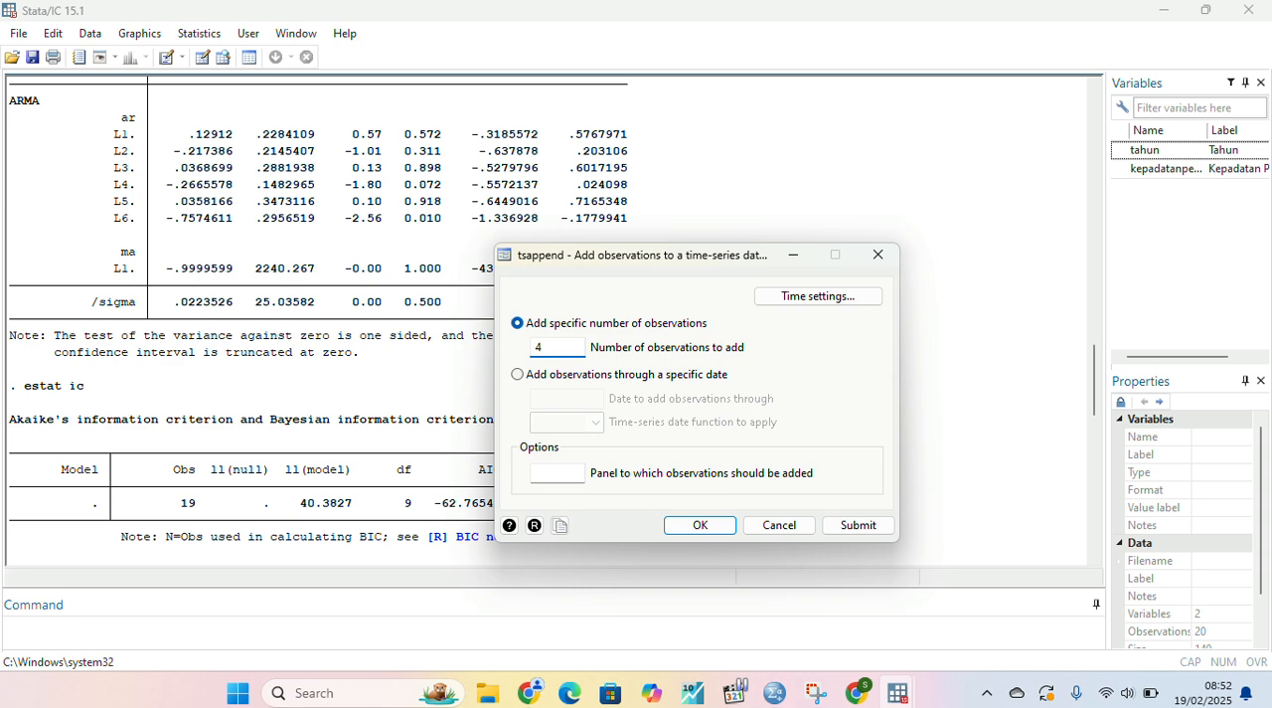
{"action": "left_click", "coordinate": [700, 526]}
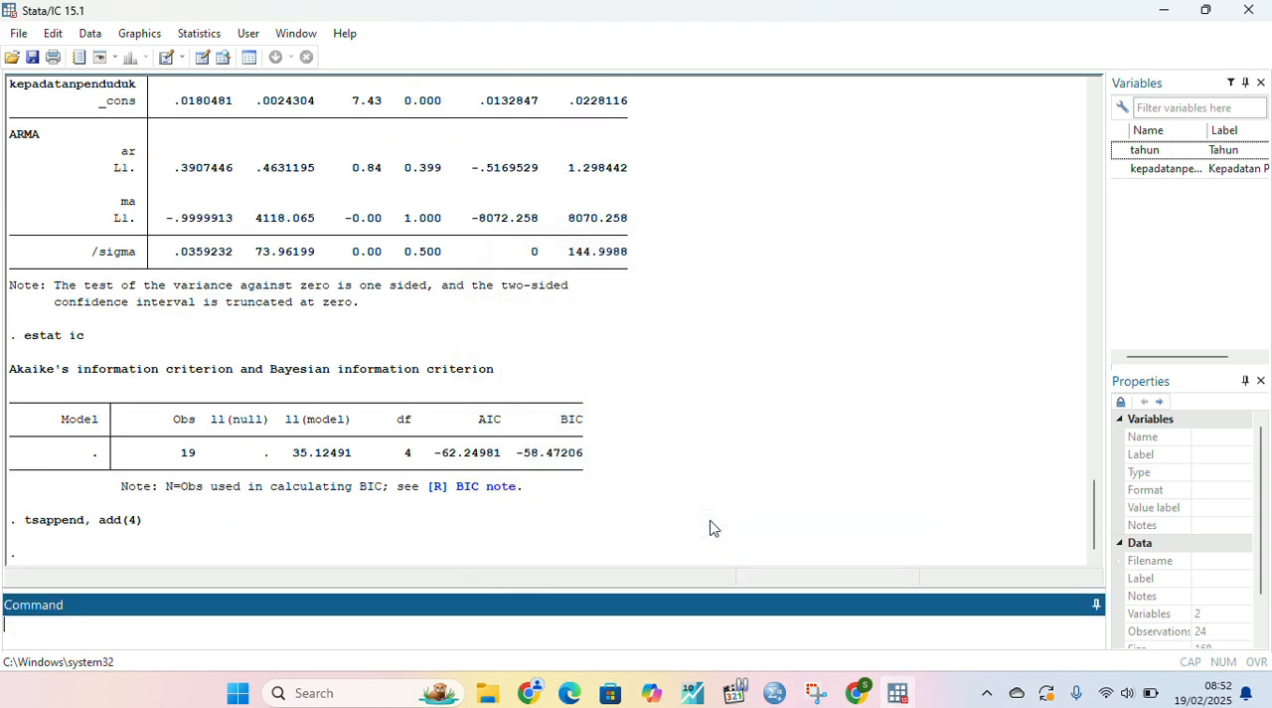
- Check the appended years in the Data Editor, and minimise the editor window
{"action": "left_click", "coordinate": [203, 57]}
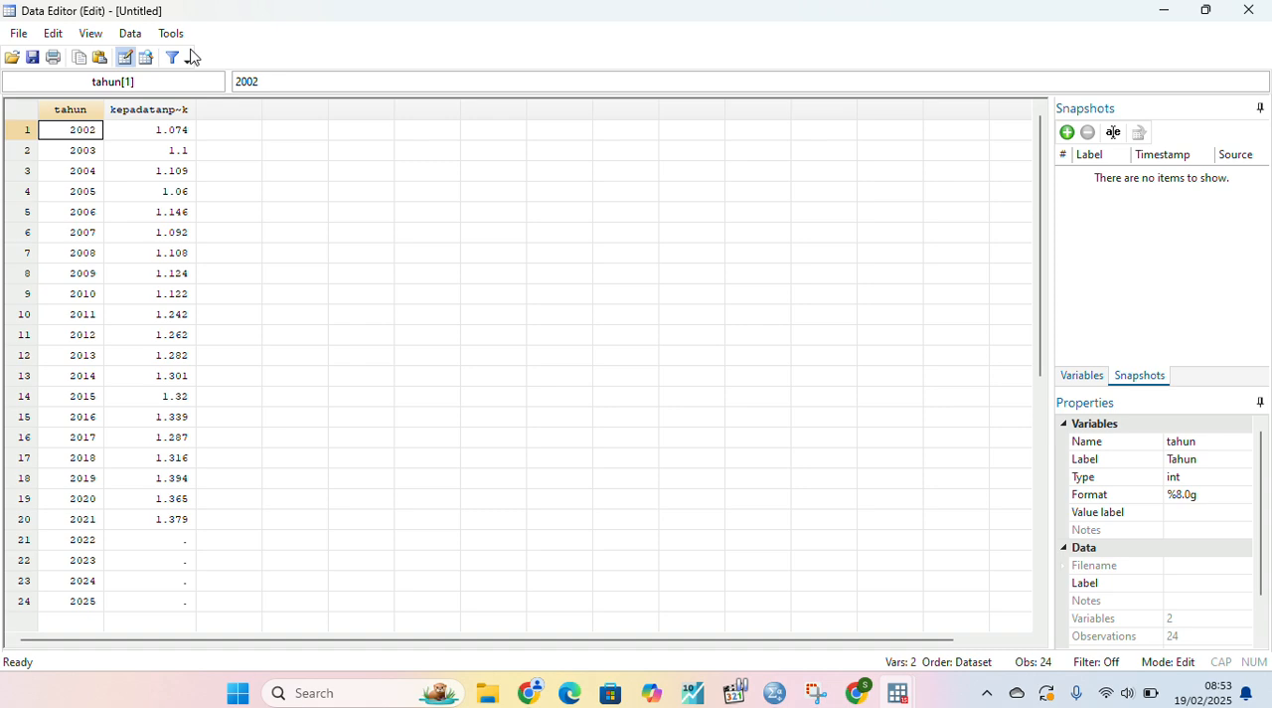
{"action": "key", "text": "super+shift+s"}
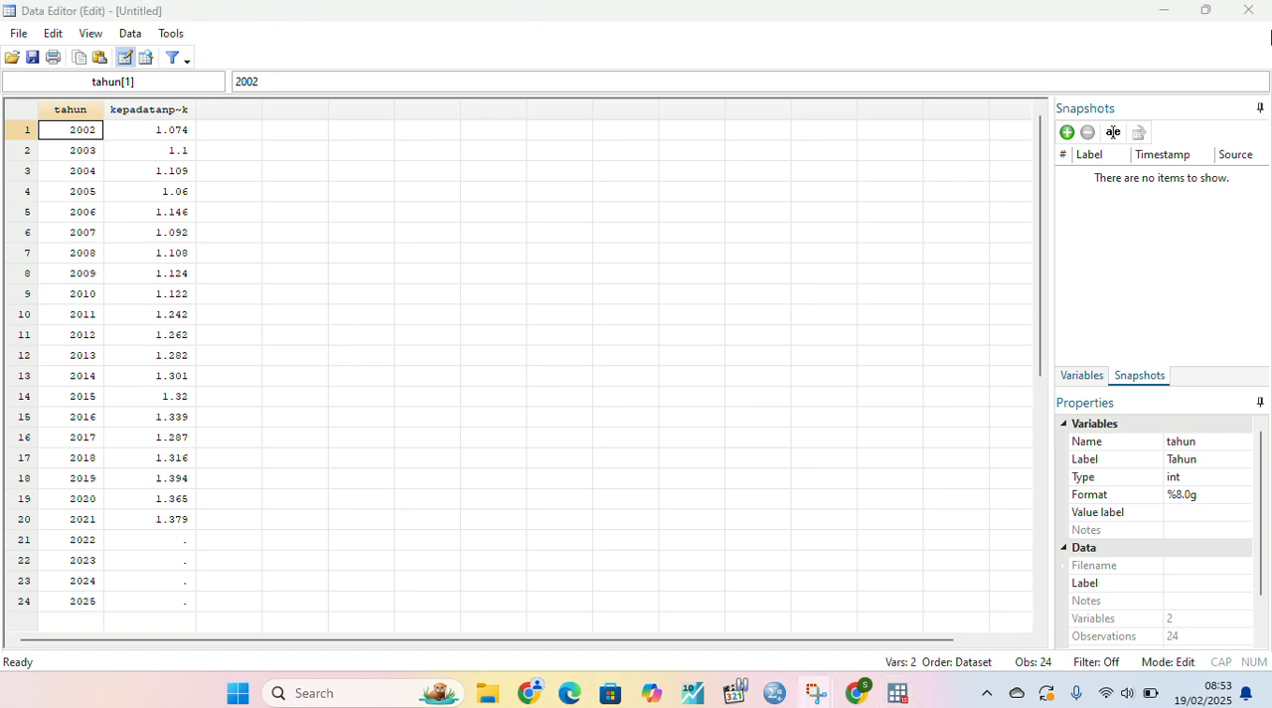
{"action": "left_click", "coordinate": [1165, 11]}
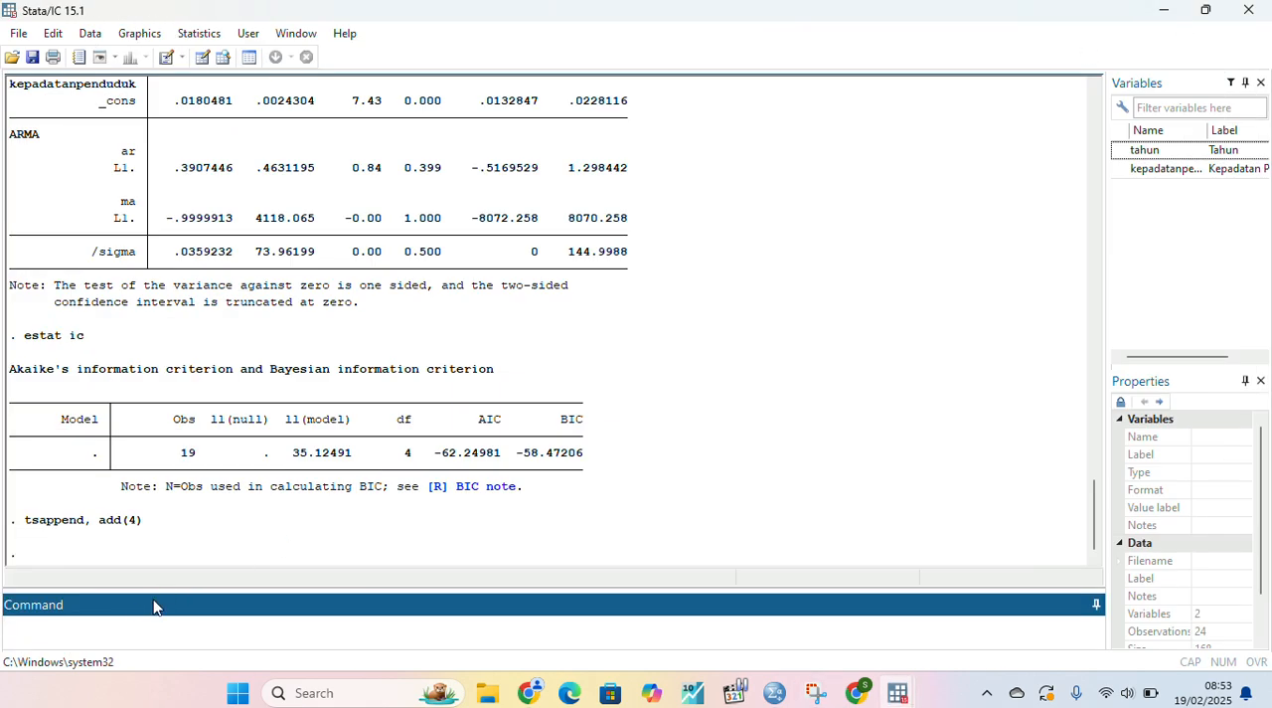
- Generate dynamic forecasts starting in 2022 with the command "predict fckepadatanpenduduk, y dynamic (2022)"
{"action": "left_click", "coordinate": [133, 616]}
{"action": "type", "text": "predict fckepadatan"}
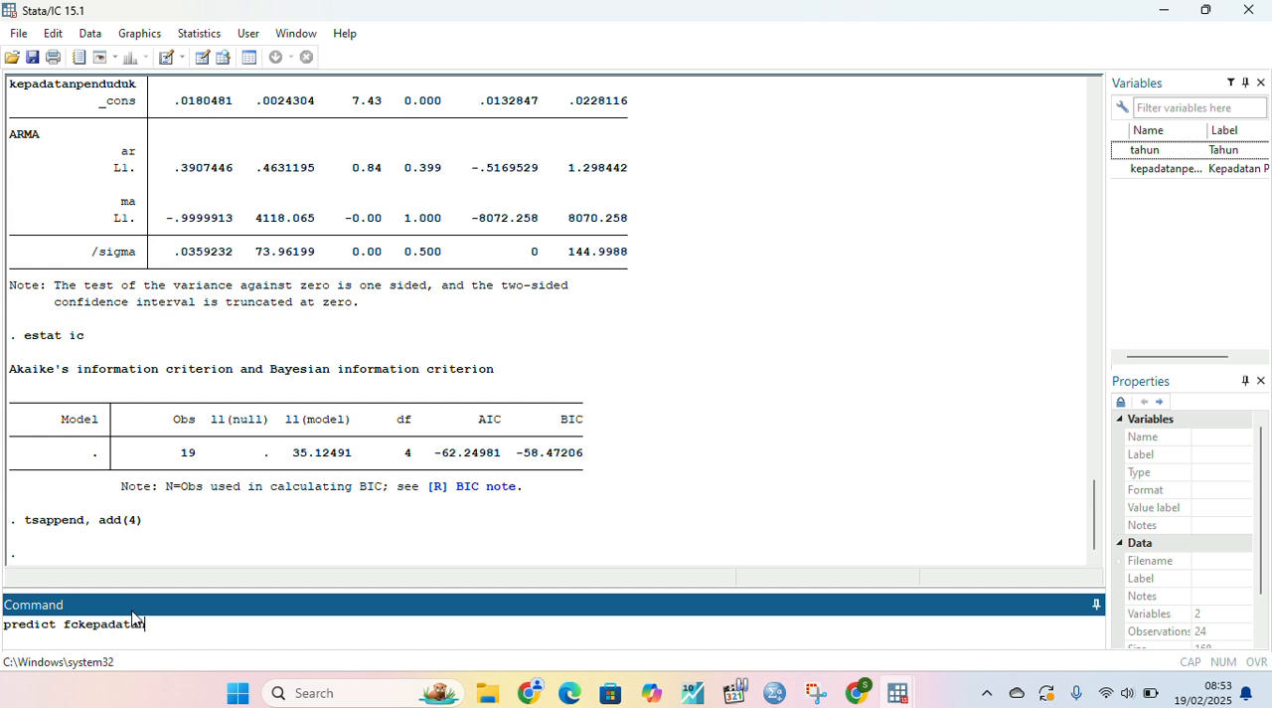
{"action": "type", "text": "penduduk, y dynamic ("}
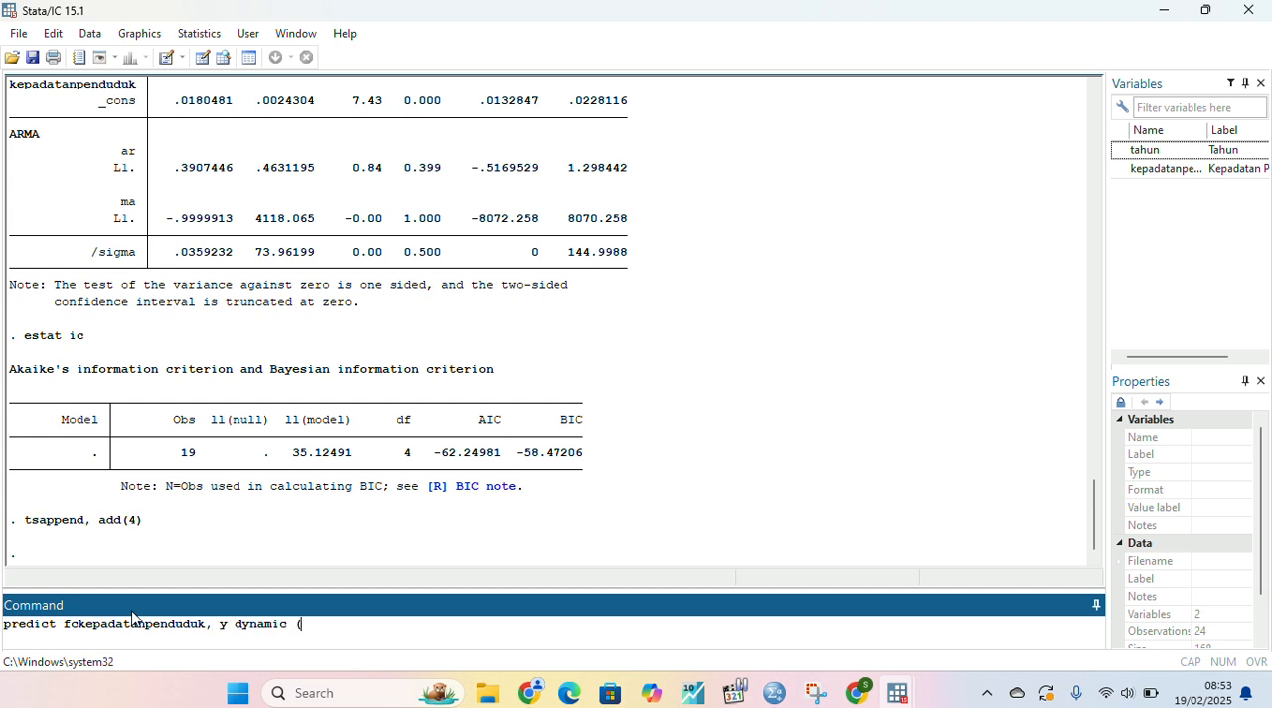
{"action": "type", "text": "2002"}
{"action": "key", "text": "BackSpace"}
{"action": "key", "text": "BackSpace"}
{"action": "type", "text": "22)"}
{"action": "key", "text": "Return"}
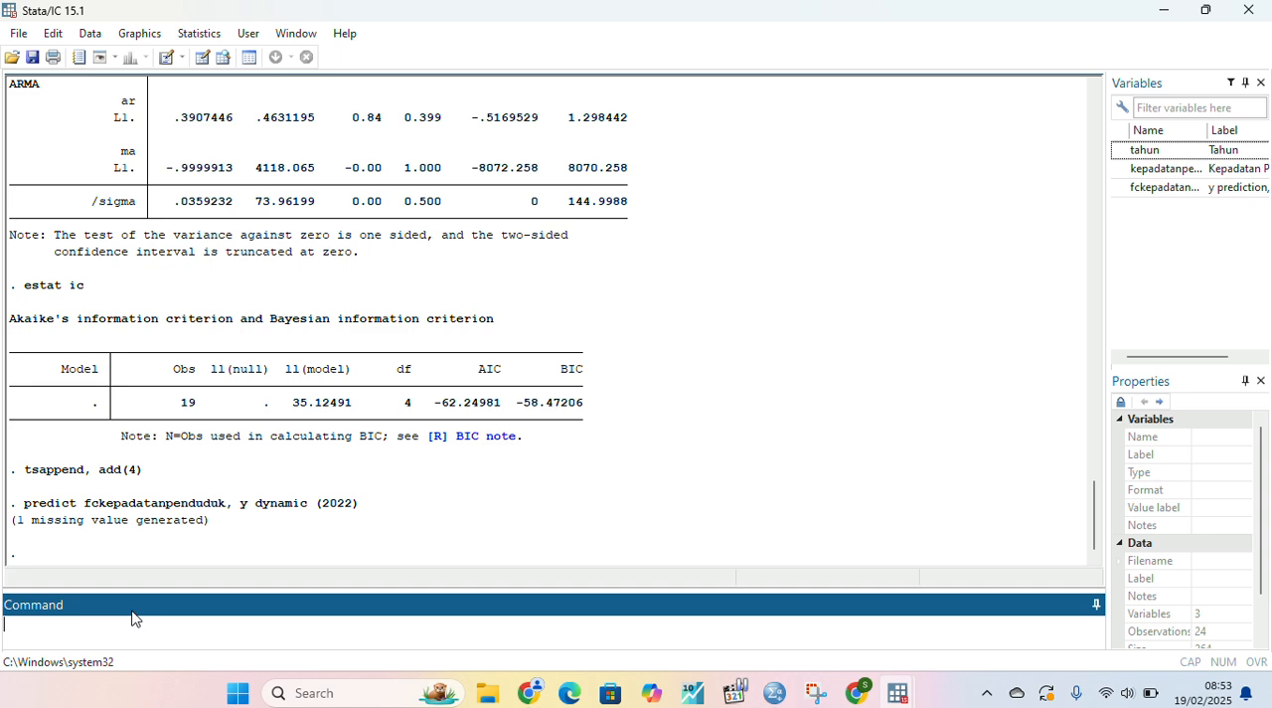
- Check the forecast values for 2022 to 2025 in the Data Editor, and minimise the editor window
{"action": "left_click", "coordinate": [198, 58]}
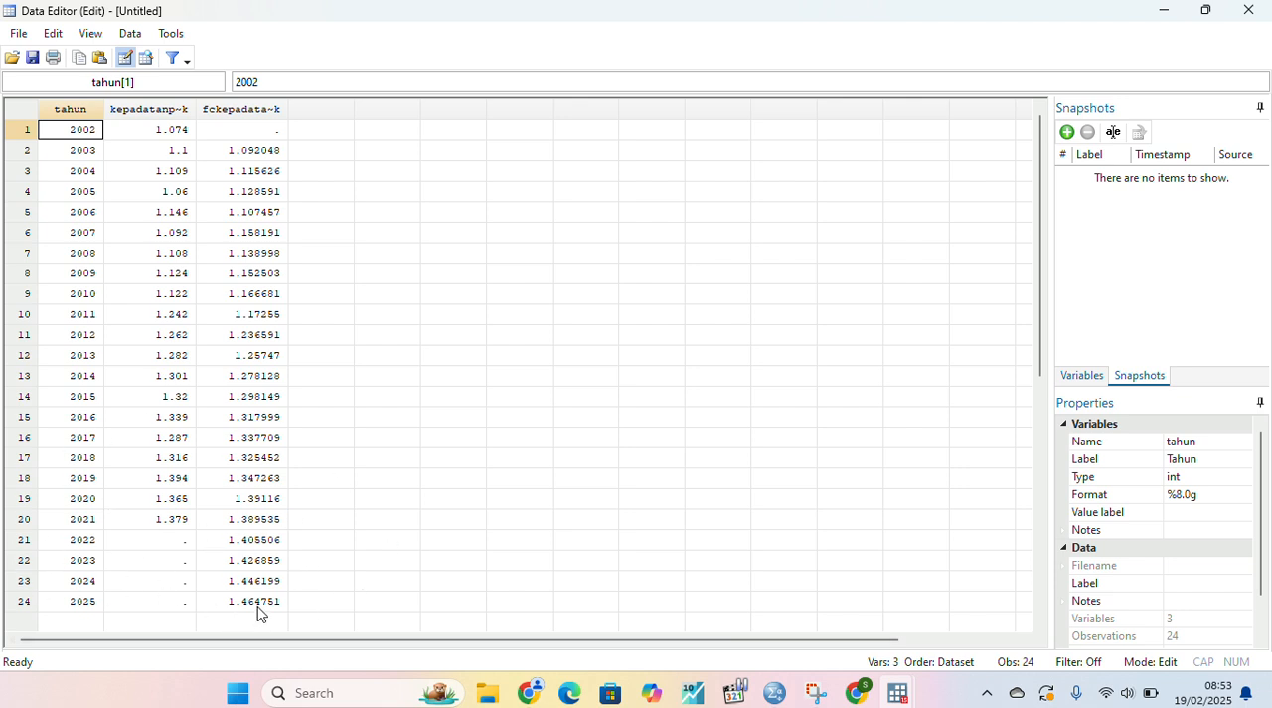
{"action": "left_click", "coordinate": [545, 27]}
{"action": "left_click", "coordinate": [1162, 10]}
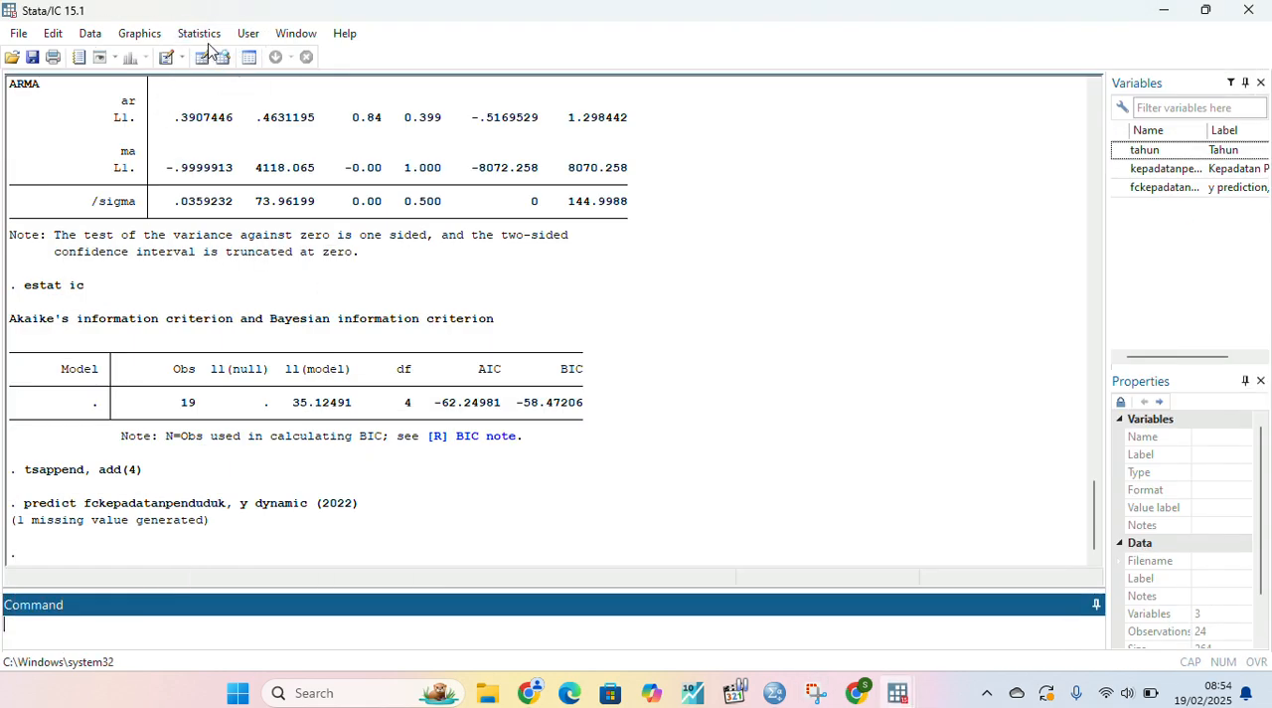
- Add fckepadatanpenduduk as a second line plot to the time-series line plot of kepadatanpenduduk, and draw the combined graph
{"action": "left_click", "coordinate": [200, 33]}
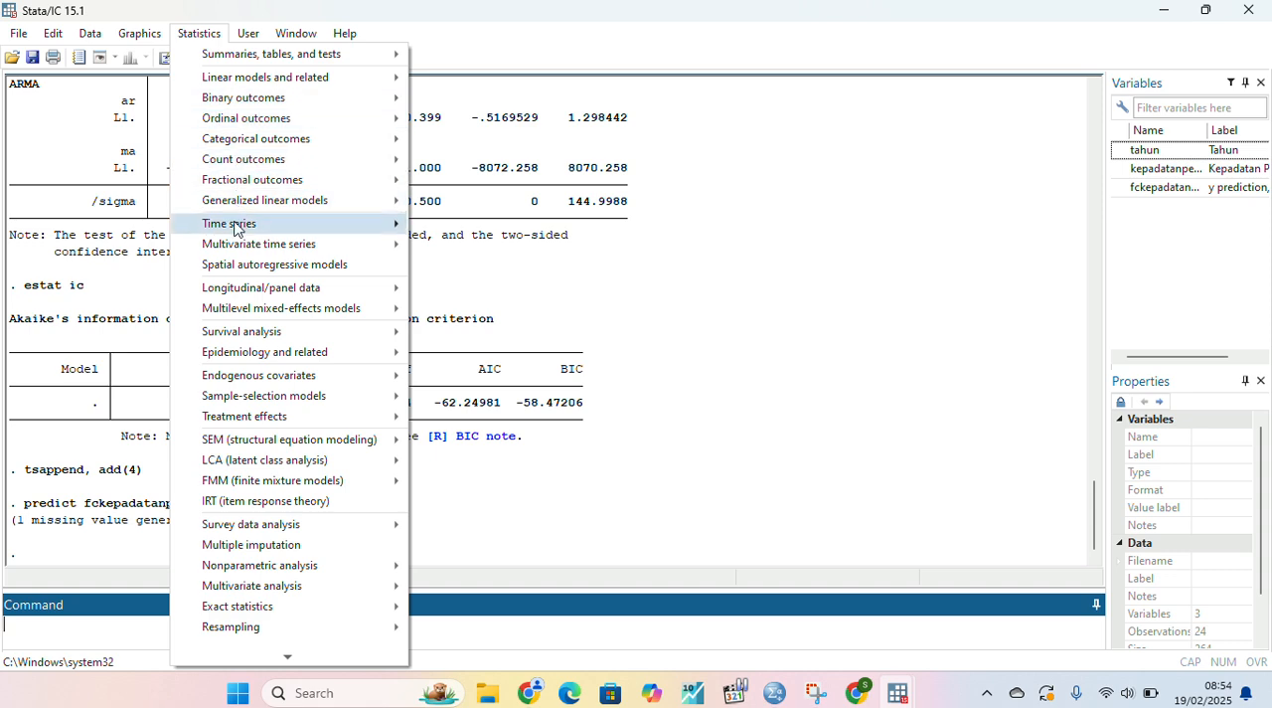
{"action": "mouse_move", "coordinate": [236, 229]}
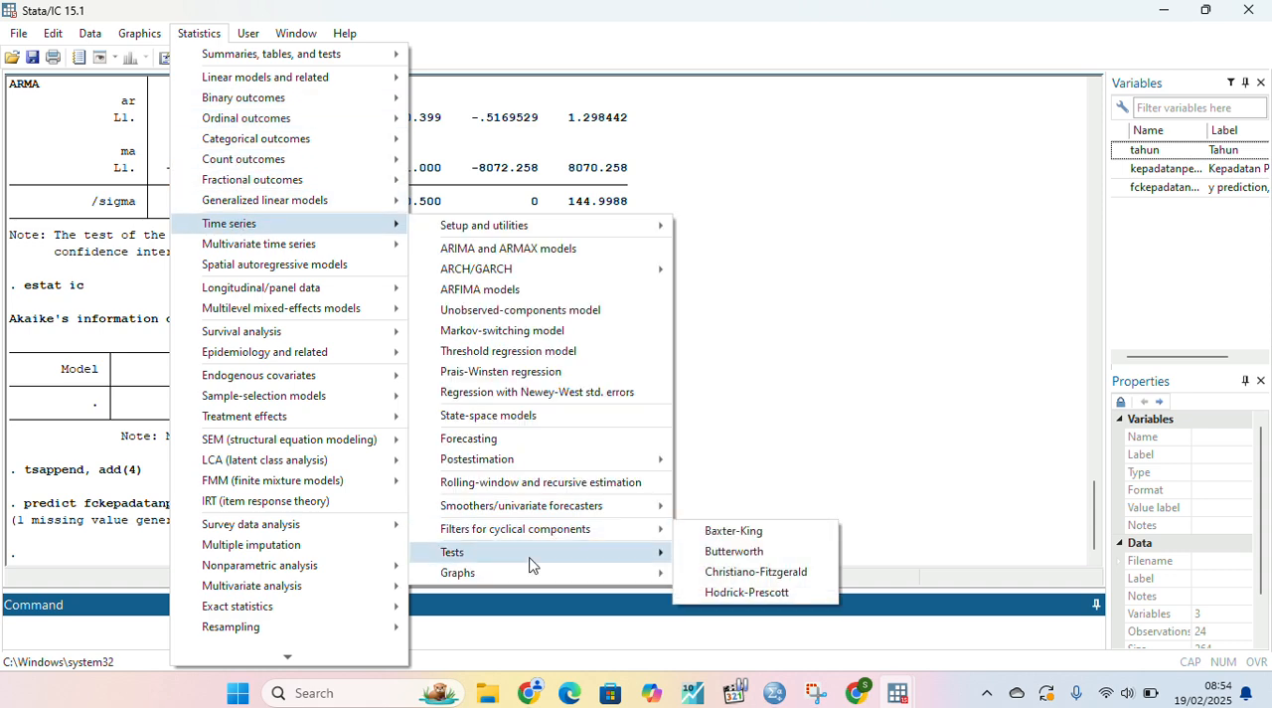
{"action": "mouse_move", "coordinate": [522, 572]}
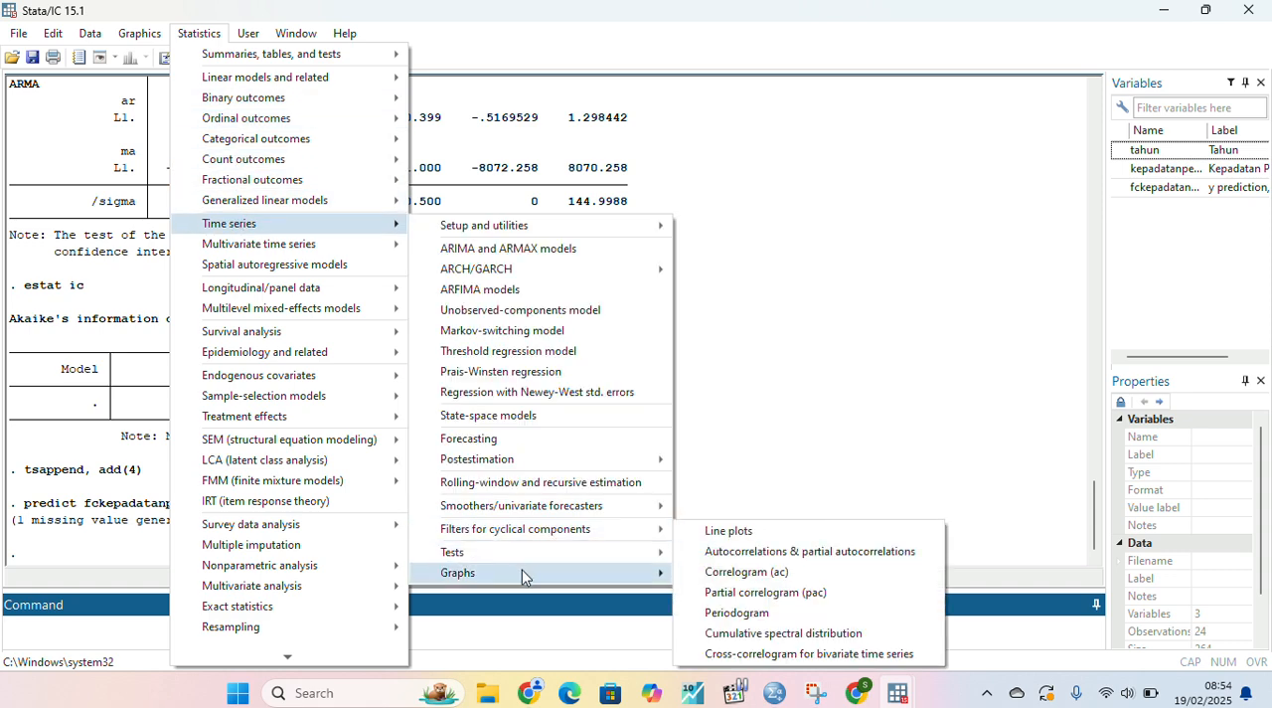
{"action": "left_click", "coordinate": [803, 528]}
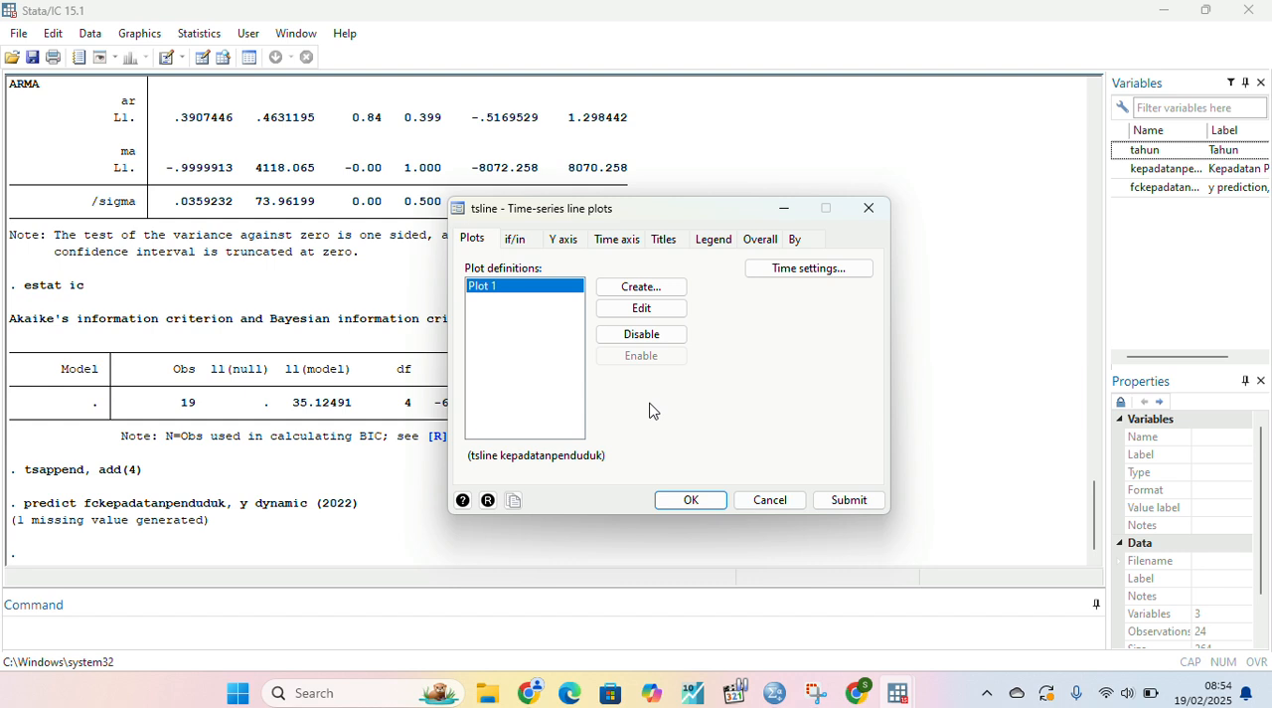
{"action": "left_click", "coordinate": [634, 288]}
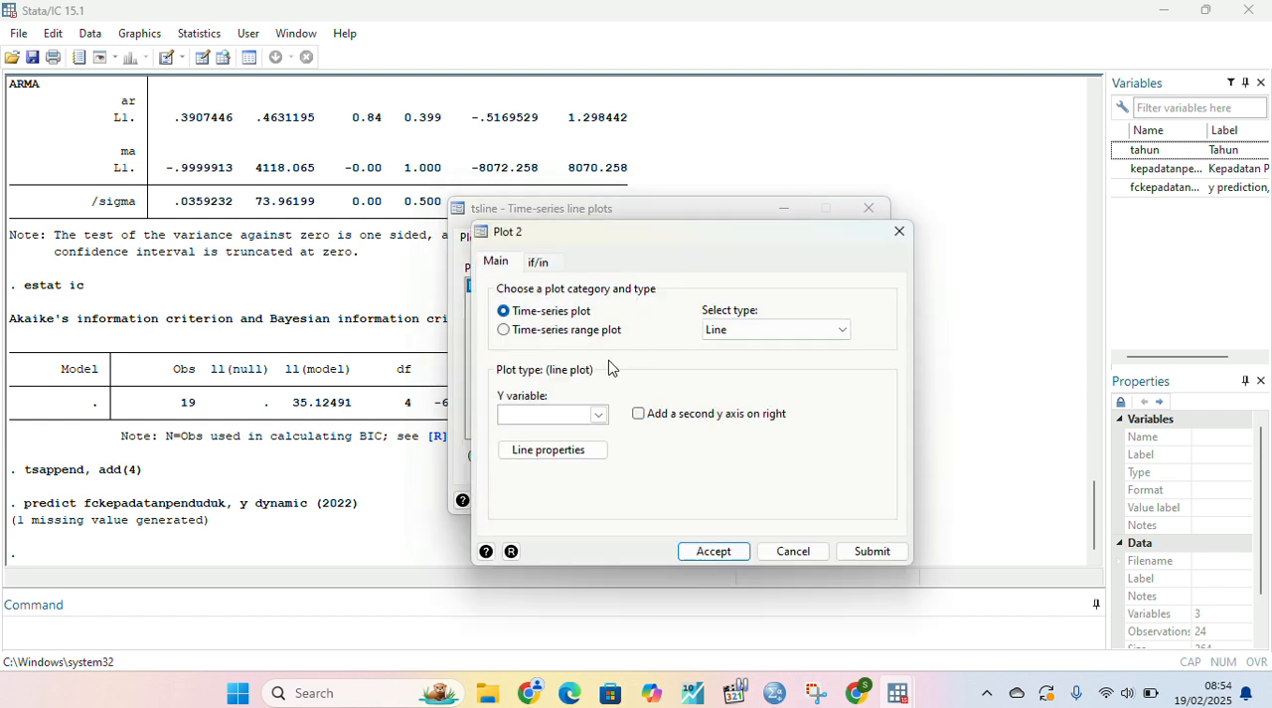
{"action": "left_click", "coordinate": [599, 416]}
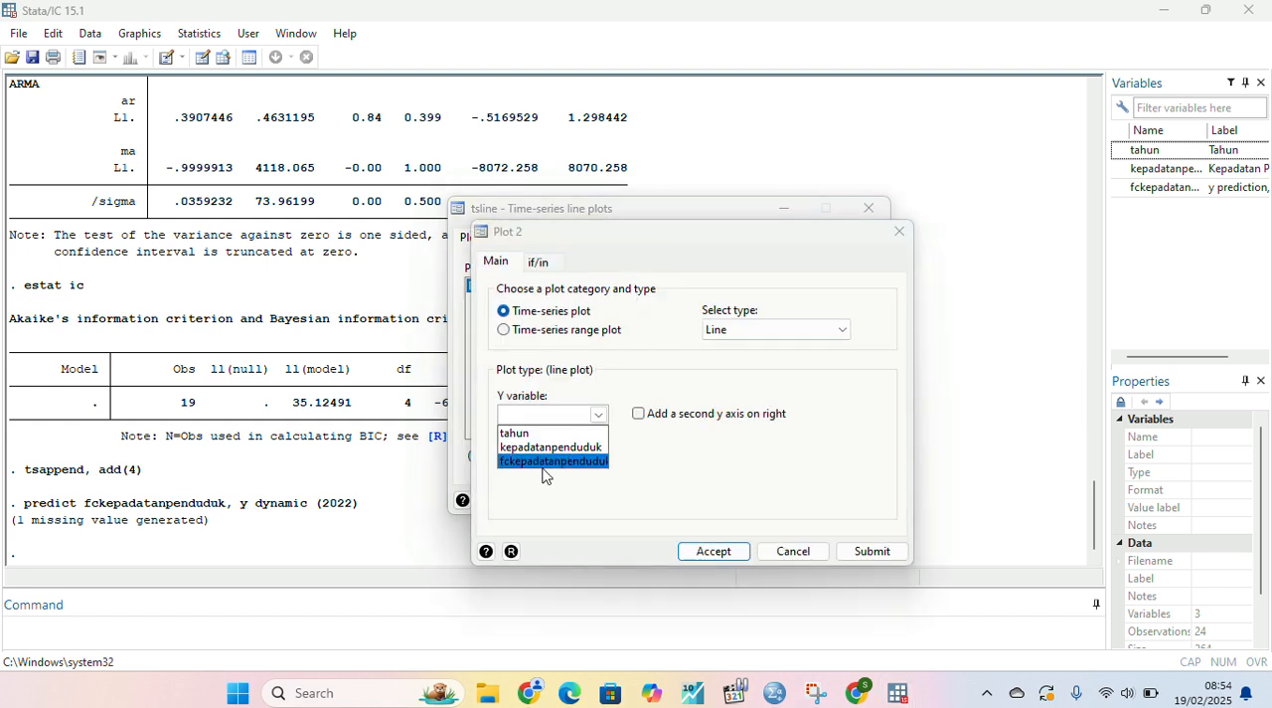
{"action": "left_click", "coordinate": [549, 469]}
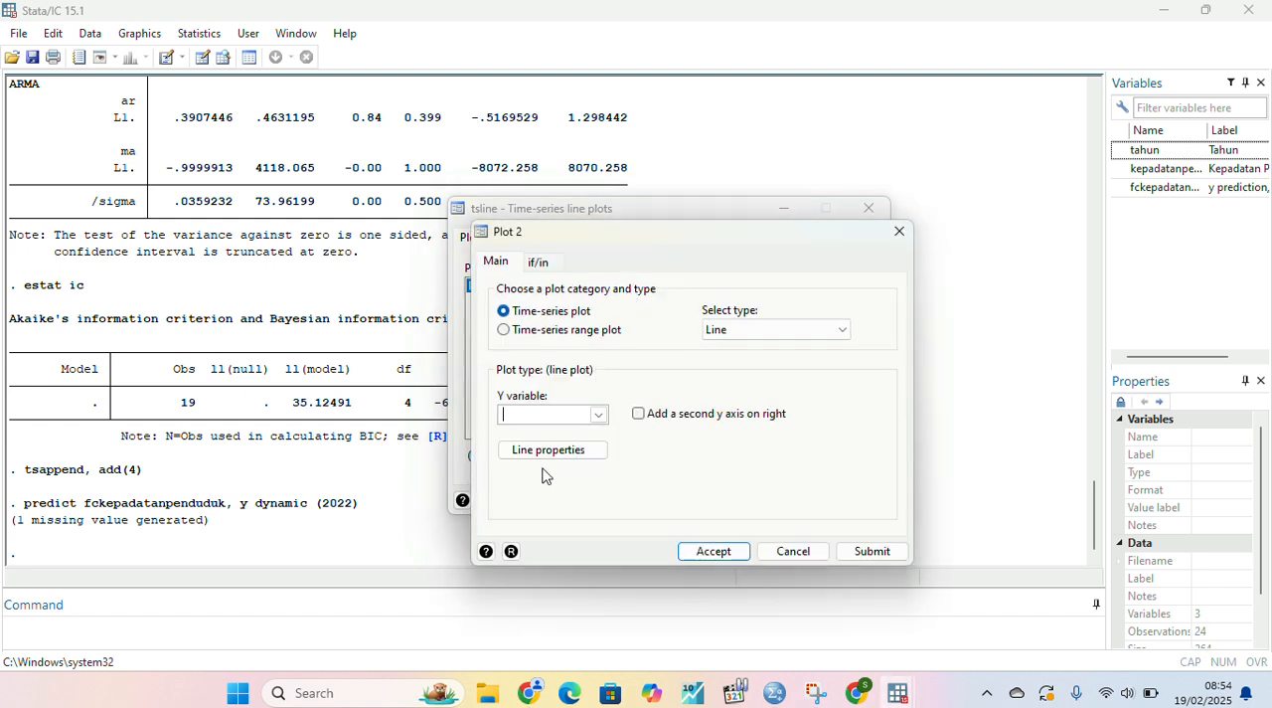
{"action": "left_click", "coordinate": [599, 415]}
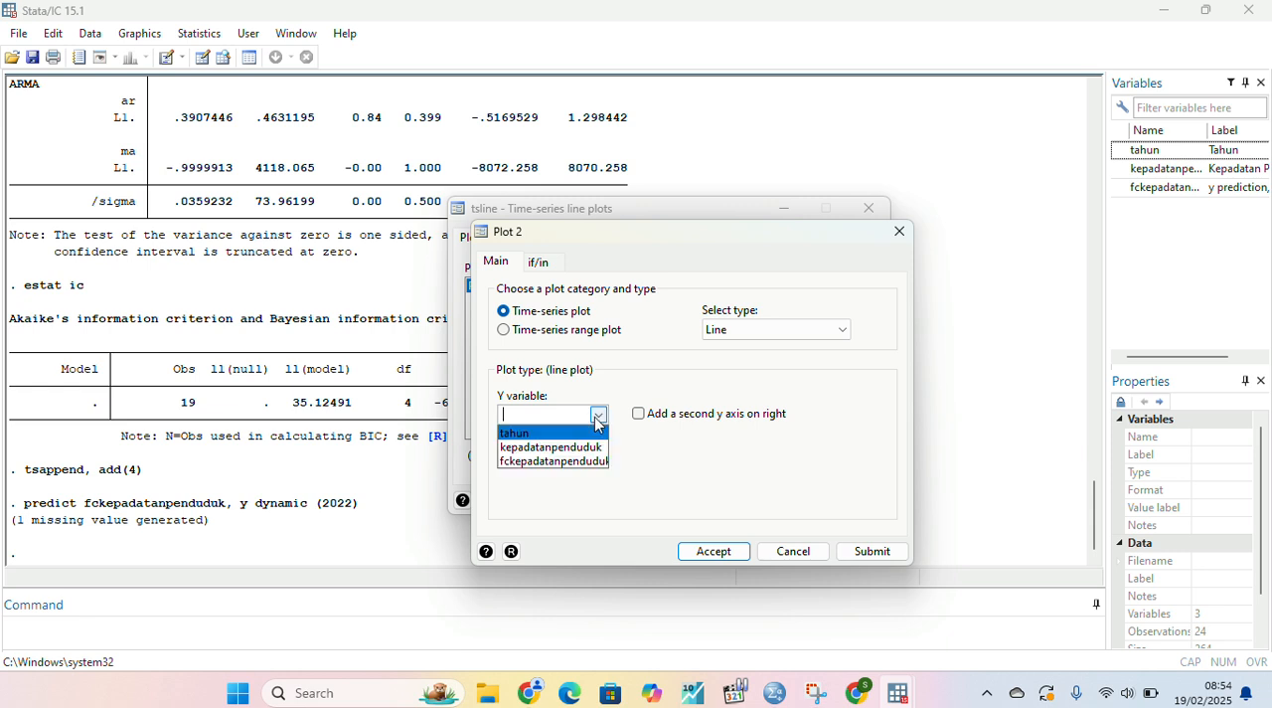
{"action": "left_click", "coordinate": [546, 463]}
{"action": "left_click", "coordinate": [709, 553]}
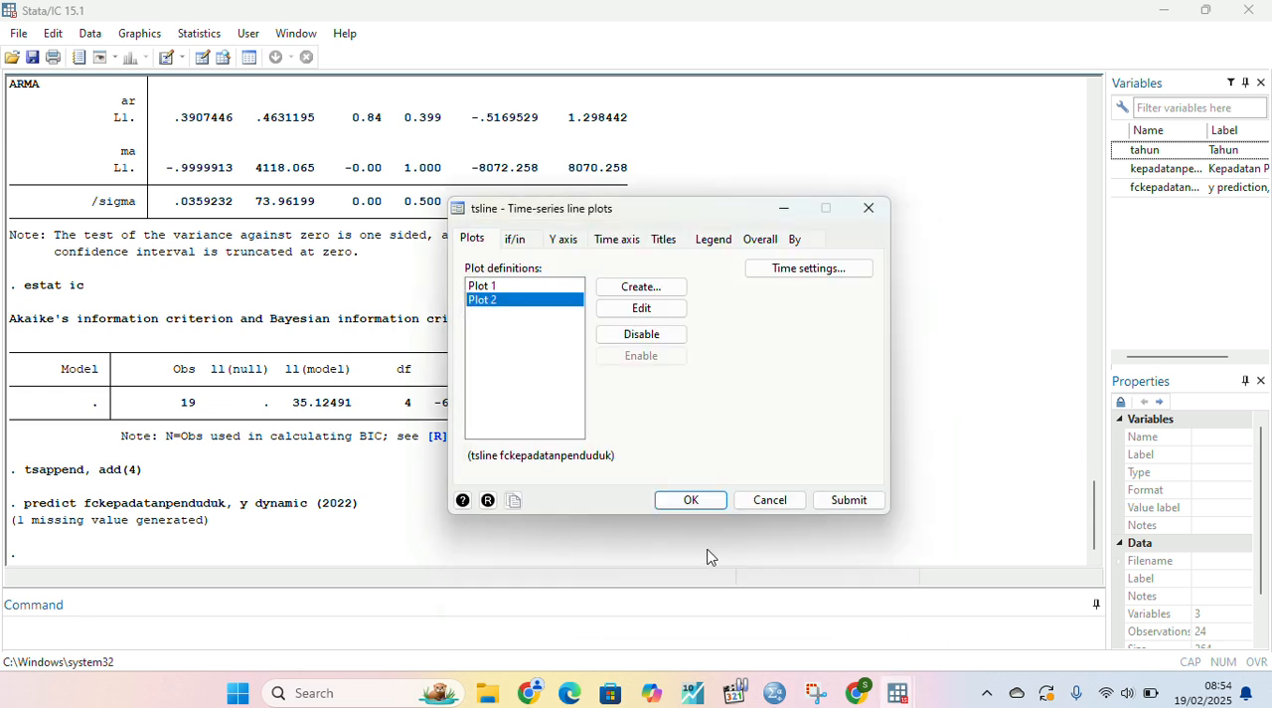
{"action": "left_click", "coordinate": [684, 499]}
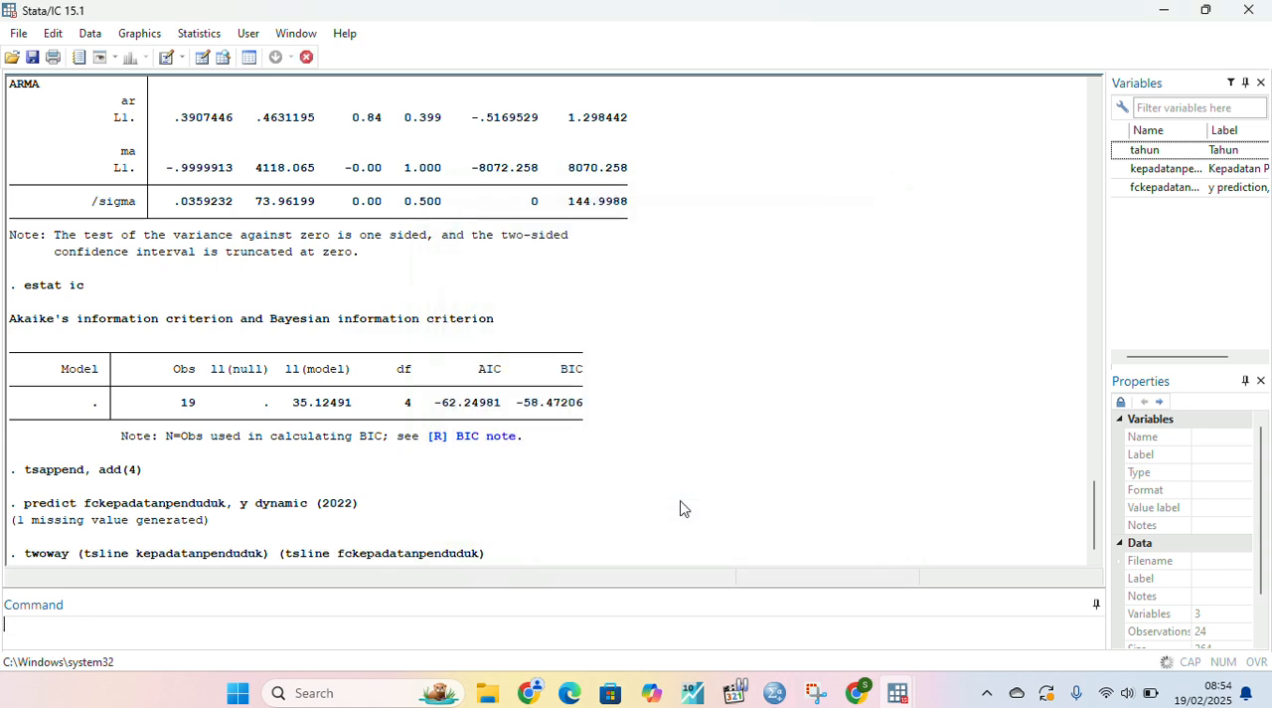